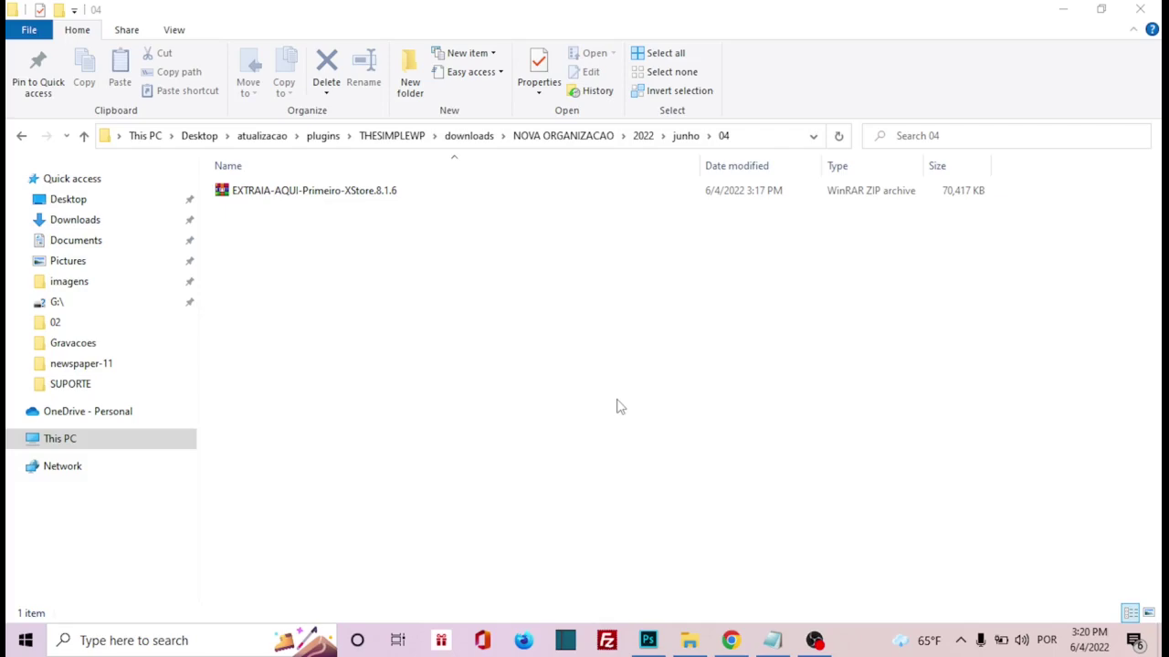
Extract the EXTRAIA-AQUI-Primeiro-XStore.8.1.6 ZIP archive into the current folder
left_click(361, 200)
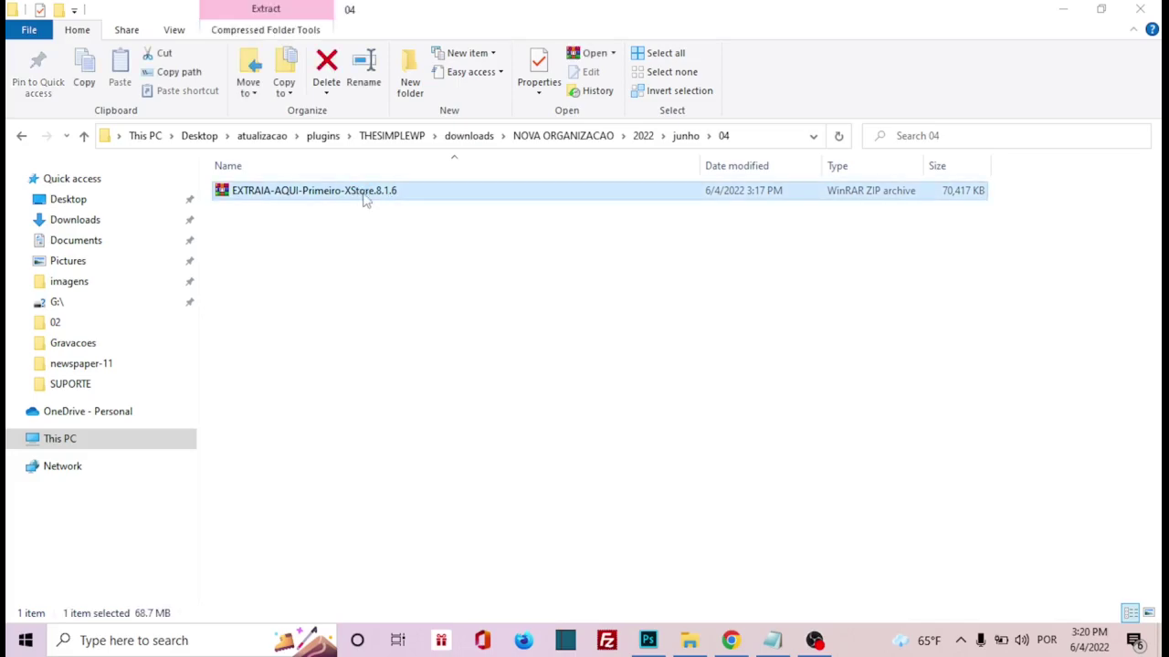
right_click(363, 193)
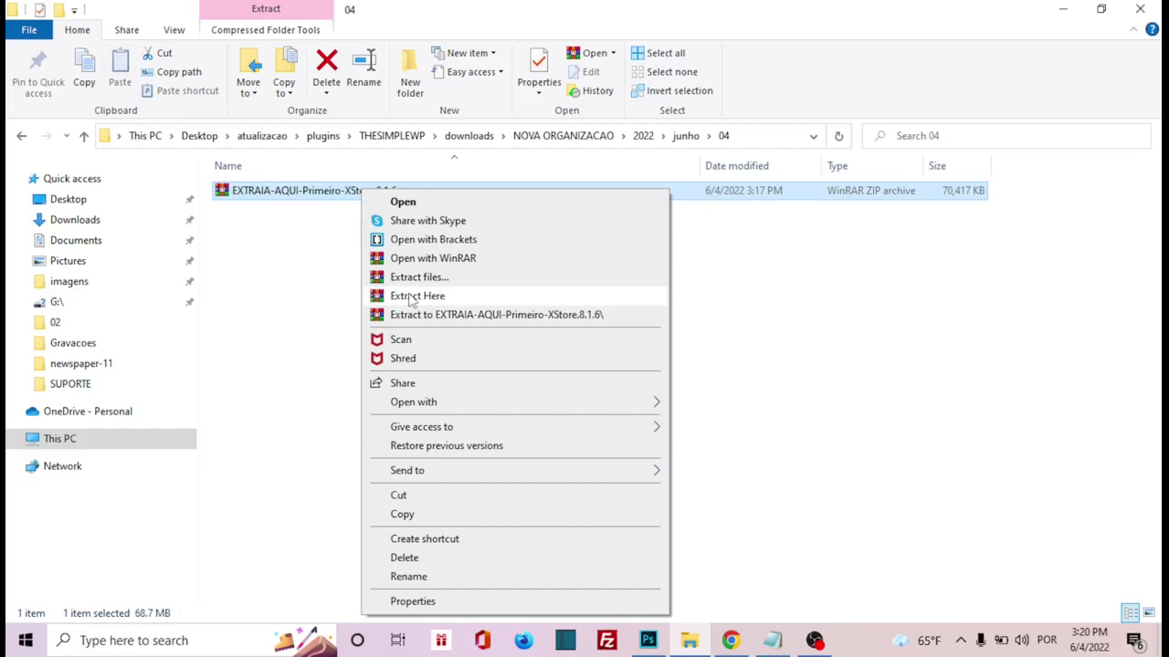
left_click(415, 297)
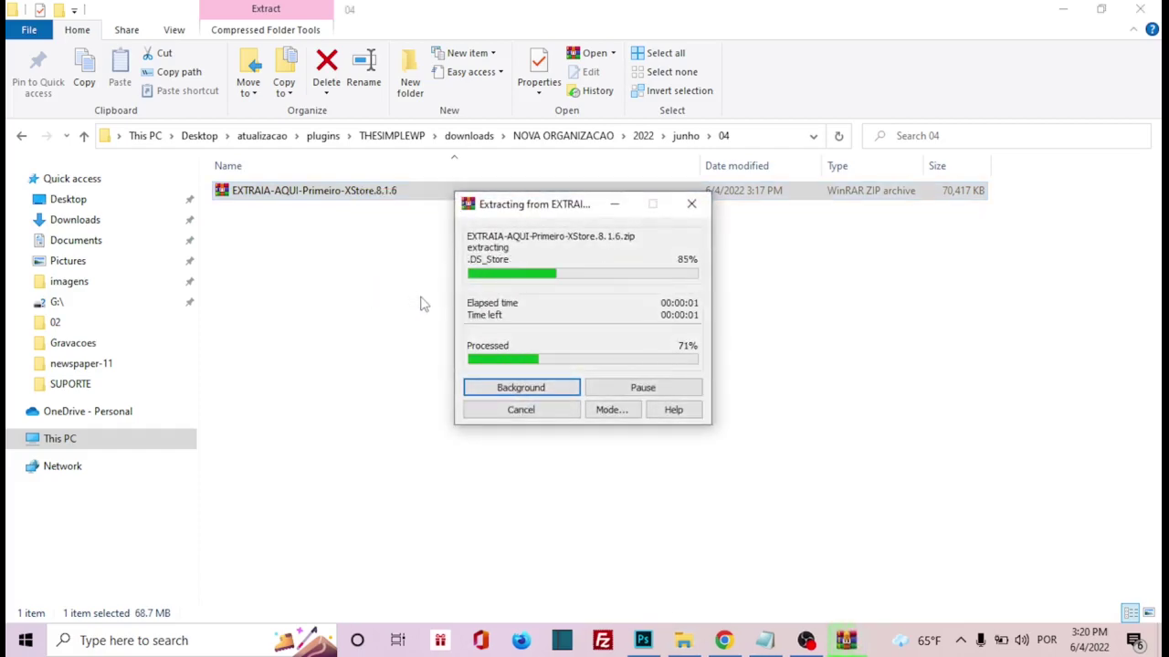
Open the XStore Theme subfolder inside the extracted EXTRAIA-AQUI-Primeiro-XStore.8.1.6 folder and select its full path
double_click(397, 194)
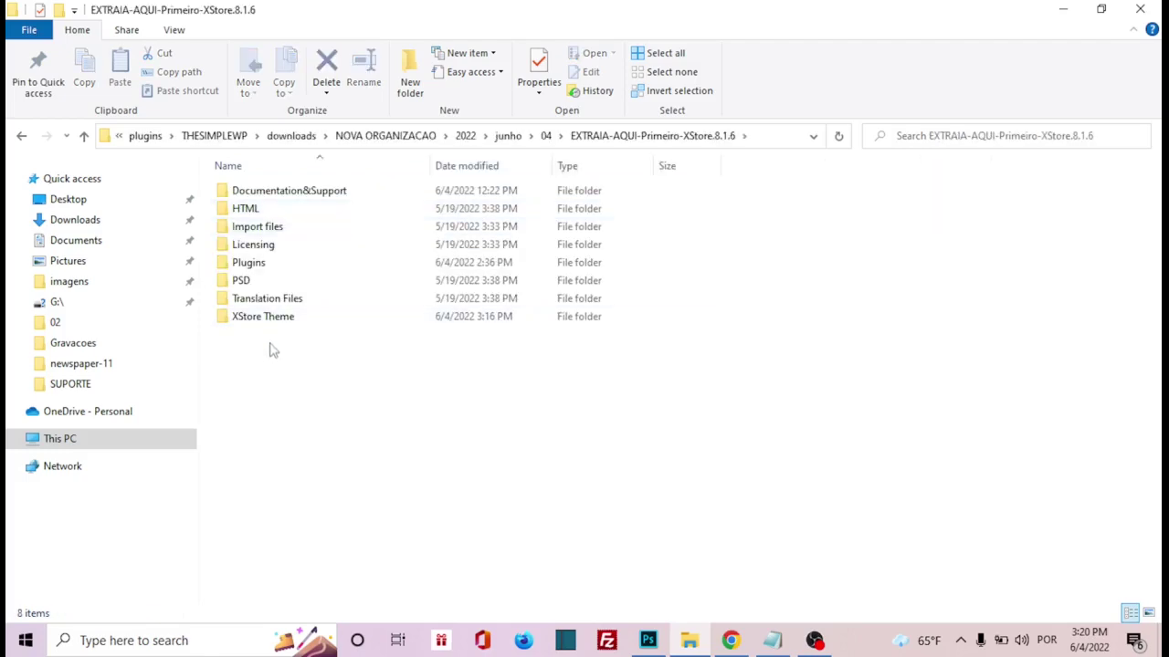
double_click(293, 319)
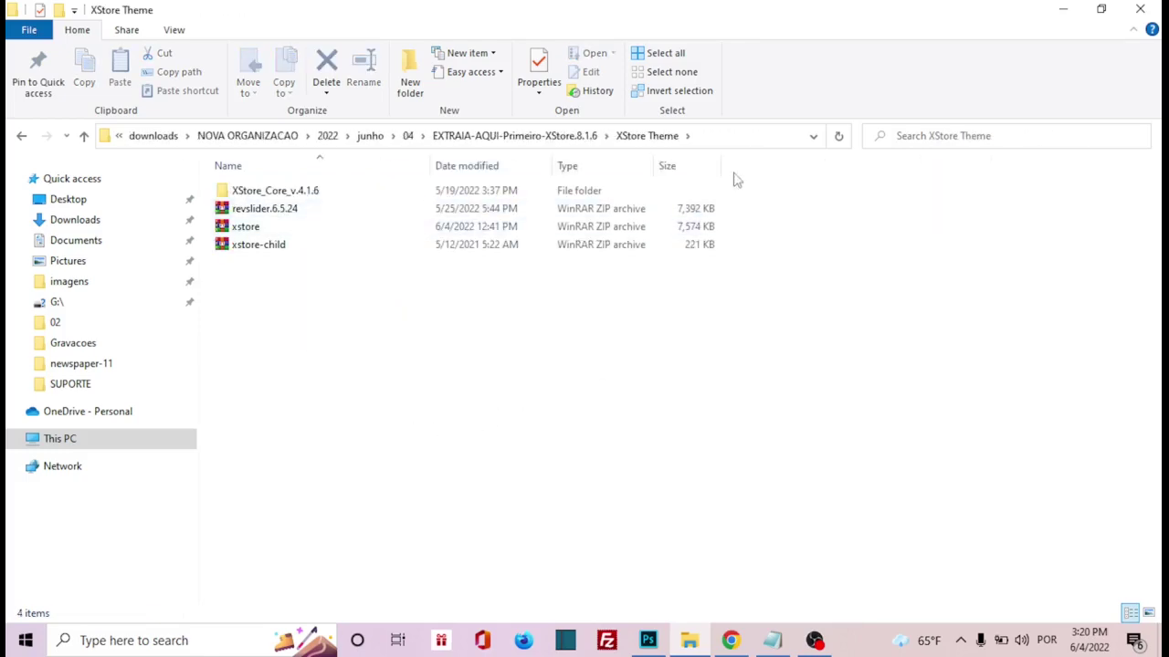
left_click(740, 144)
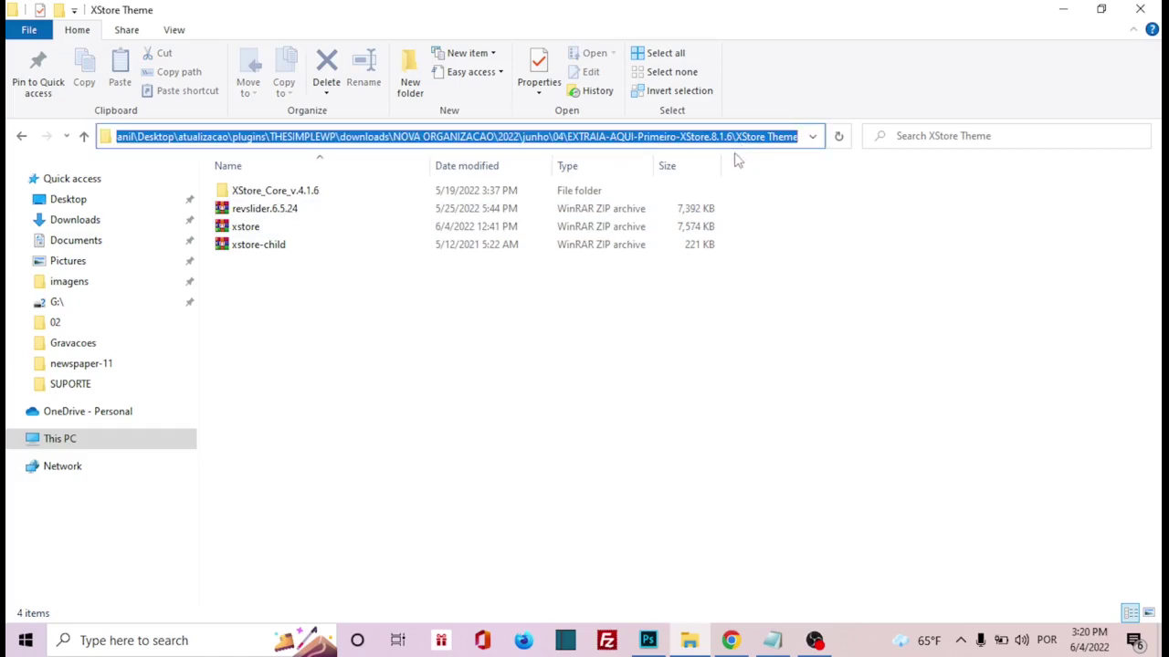
Switch to the WordPress dashboard in Chrome and open the upload form for adding a new theme
left_click(730, 640)
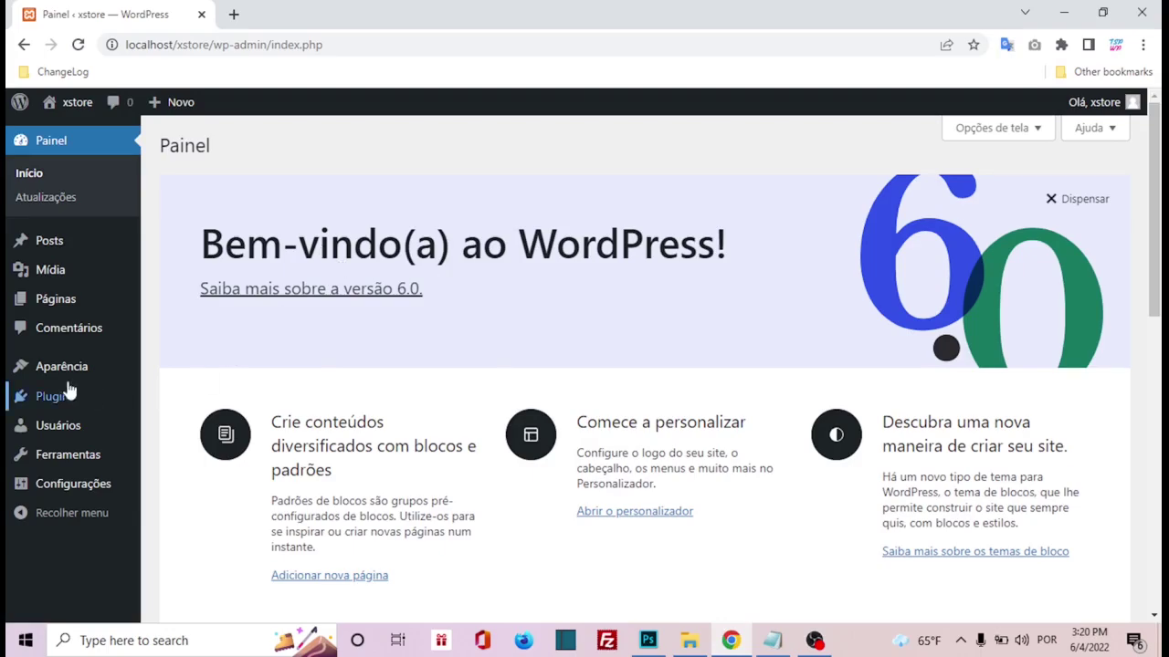
mouse_move(62, 367)
left_click(182, 375)
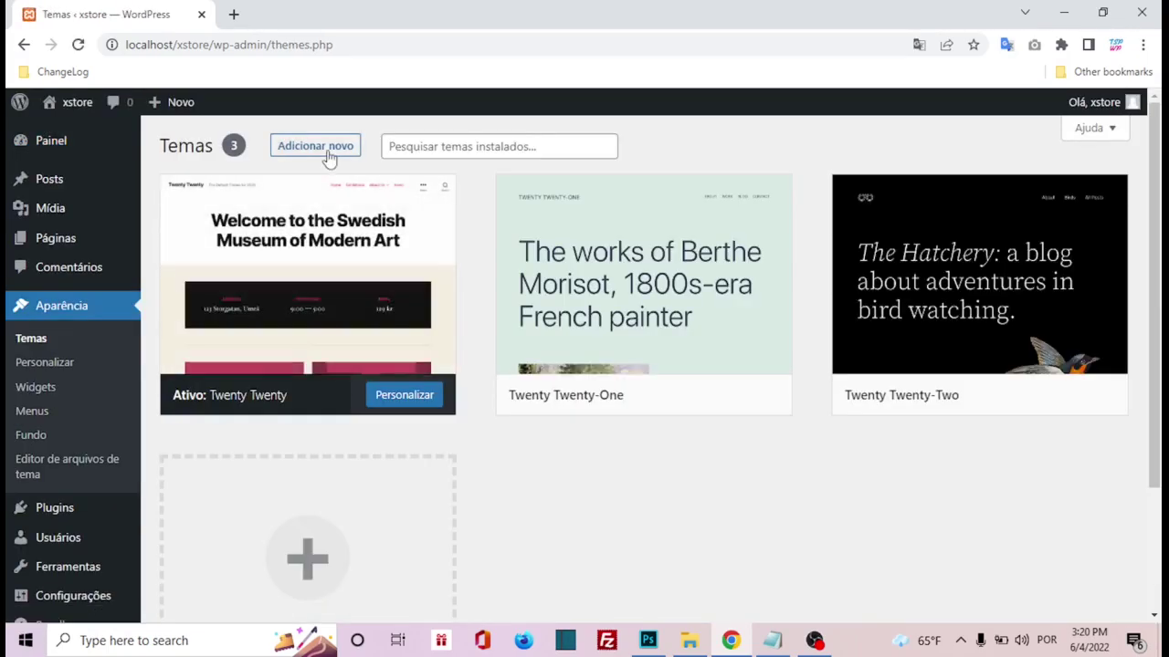
left_click(329, 155)
left_click(330, 153)
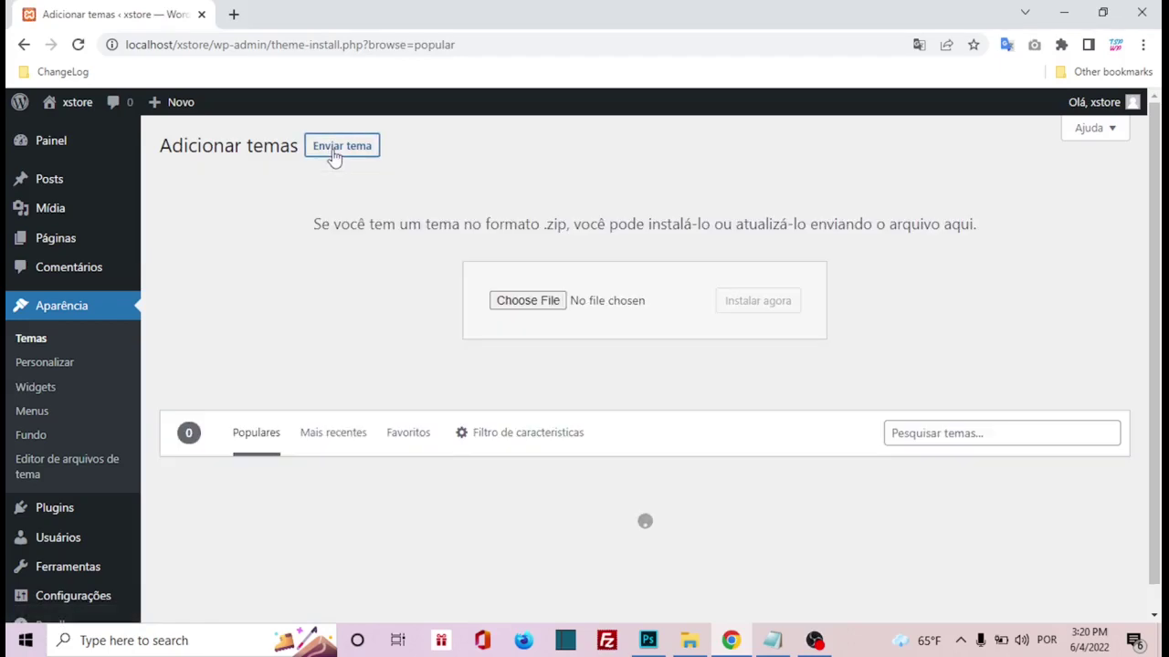
Upload xstore.zip from the XStore Theme folder, then install and activate it as the site's theme
left_click(530, 303)
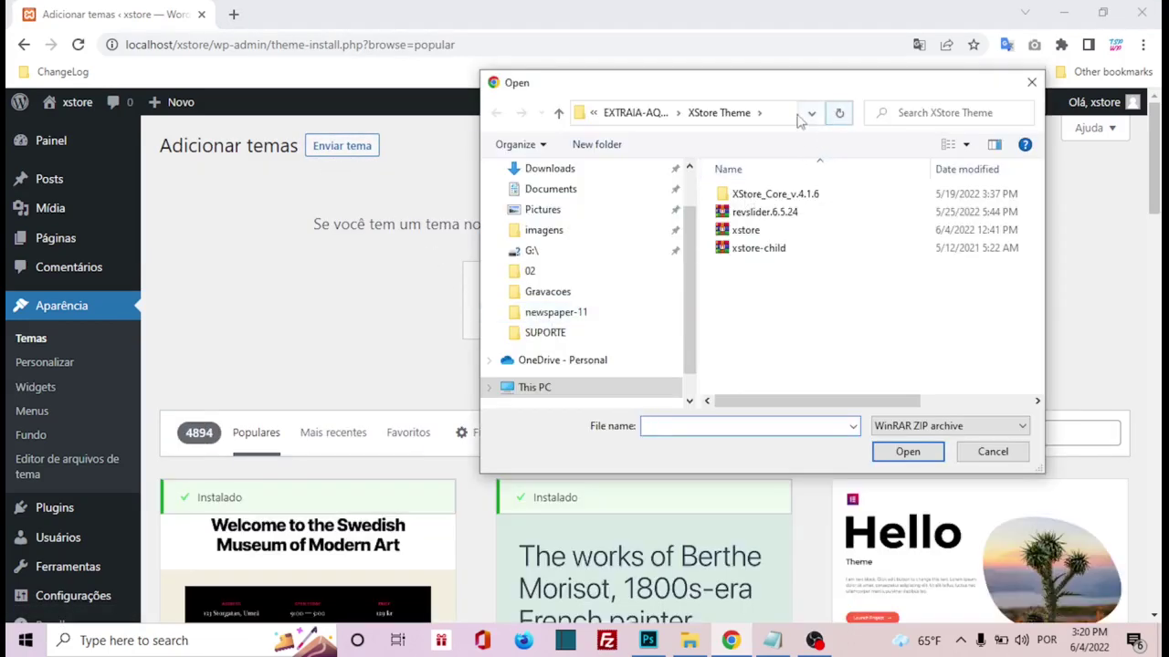
left_click(790, 114)
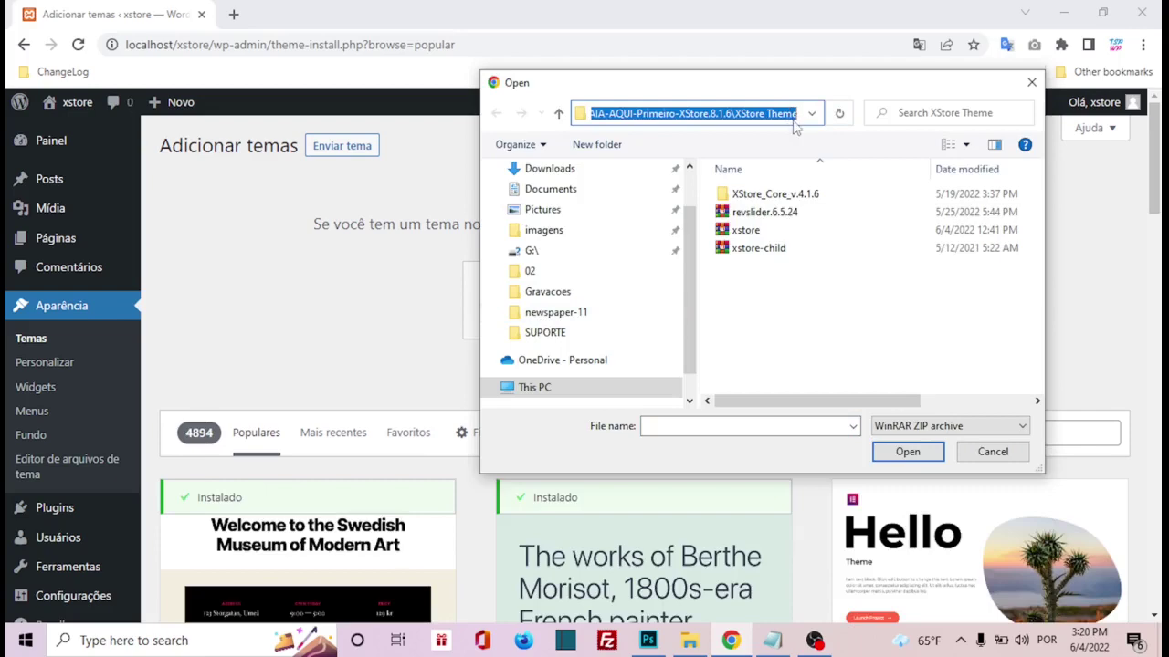
left_click(796, 115)
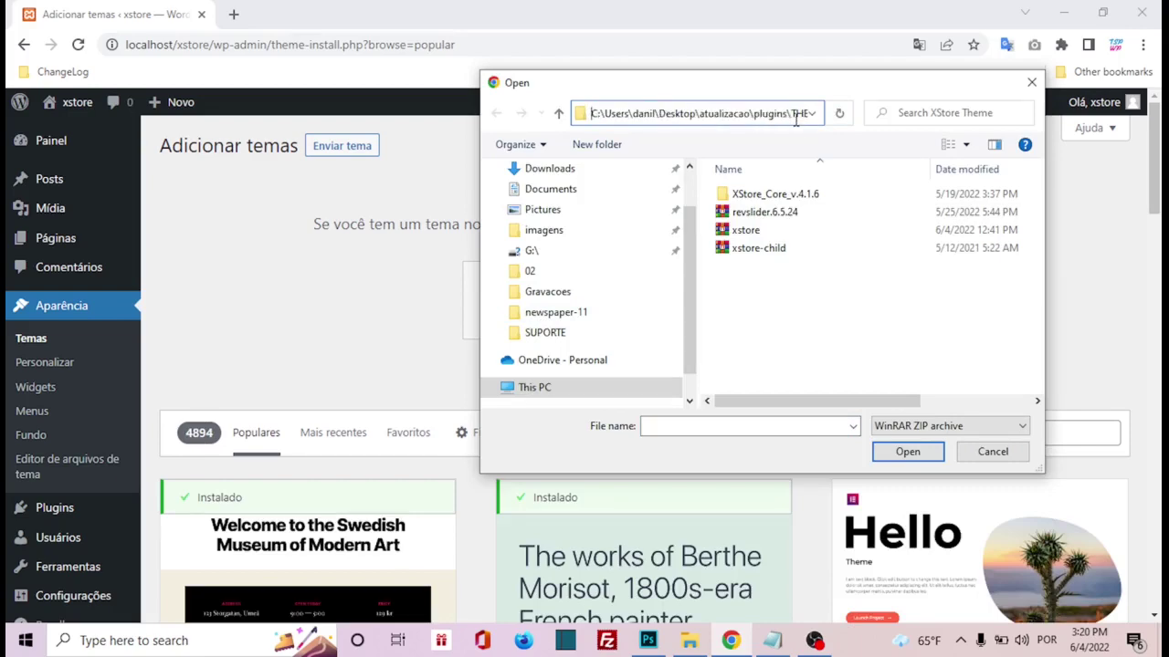
key("Escape")
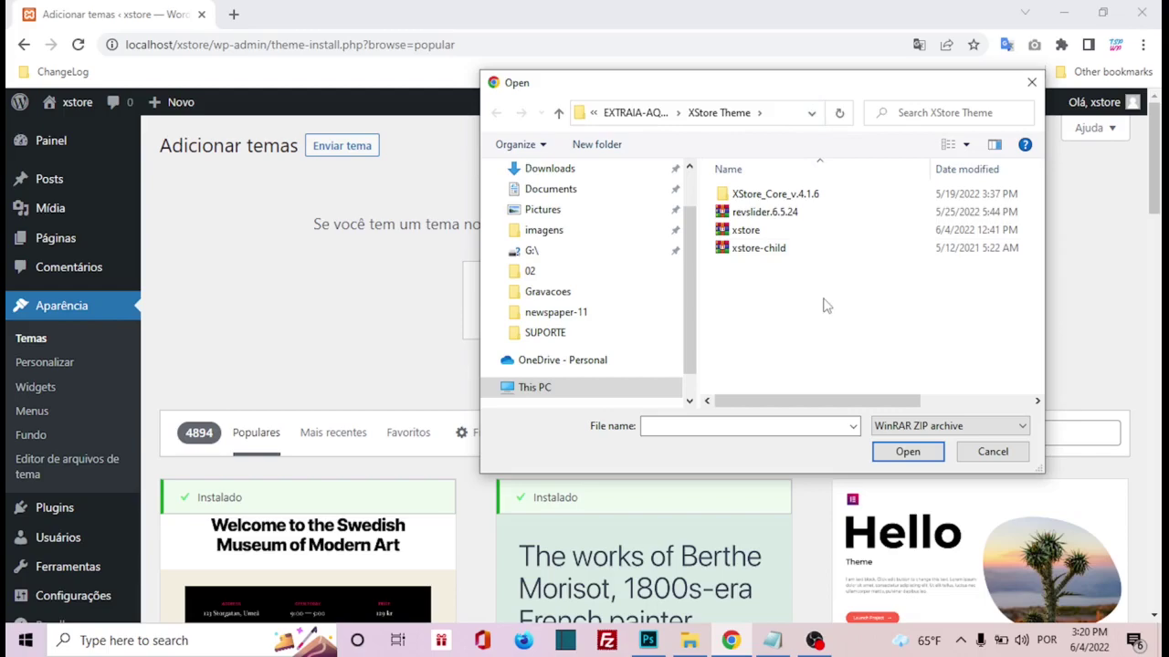
double_click(767, 232)
left_click(773, 310)
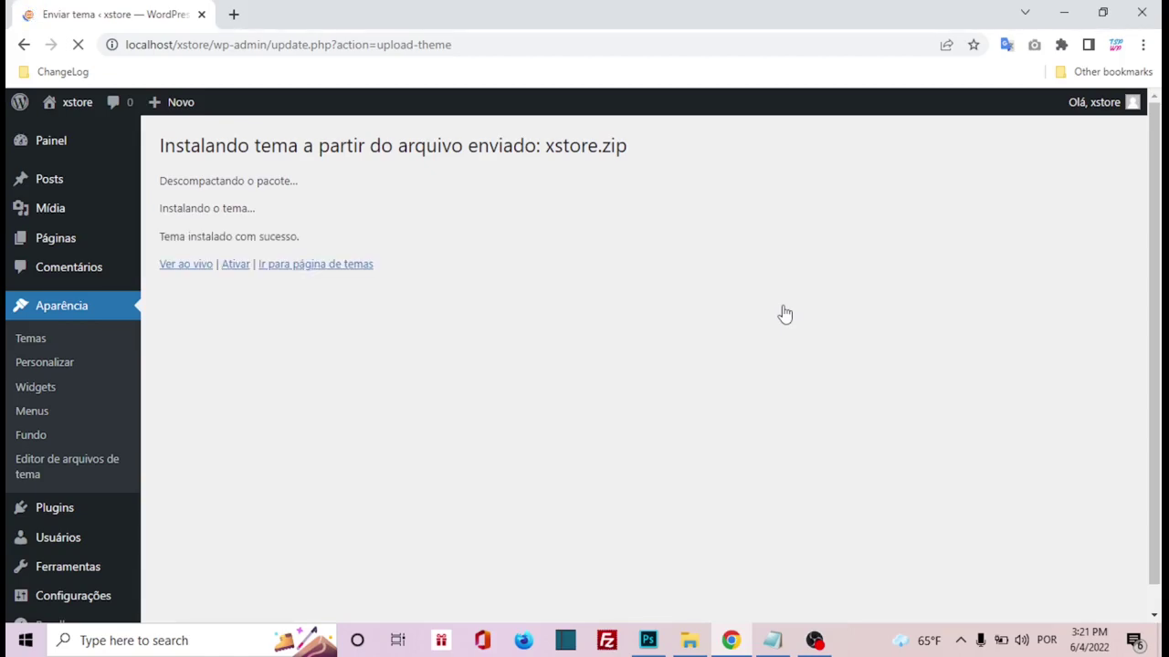
left_click(232, 269)
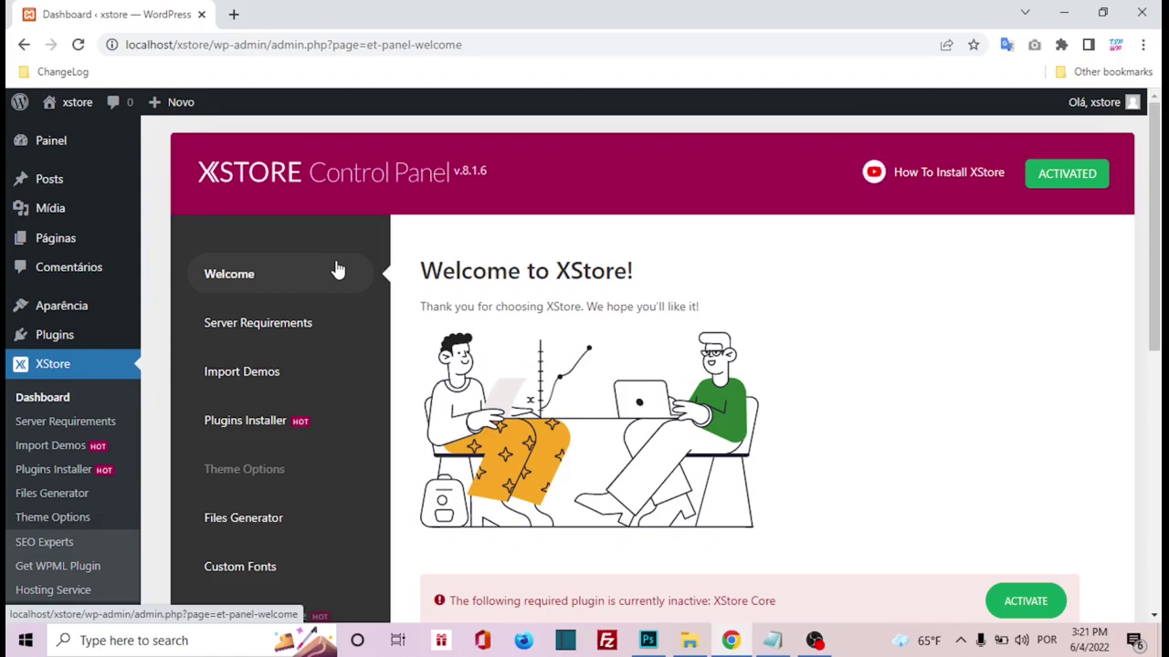
Upload et-core-plugin.zip from the XStore_Core_v.4.1.6 folder as a new plugin, then install and activate it
mouse_move(70, 342)
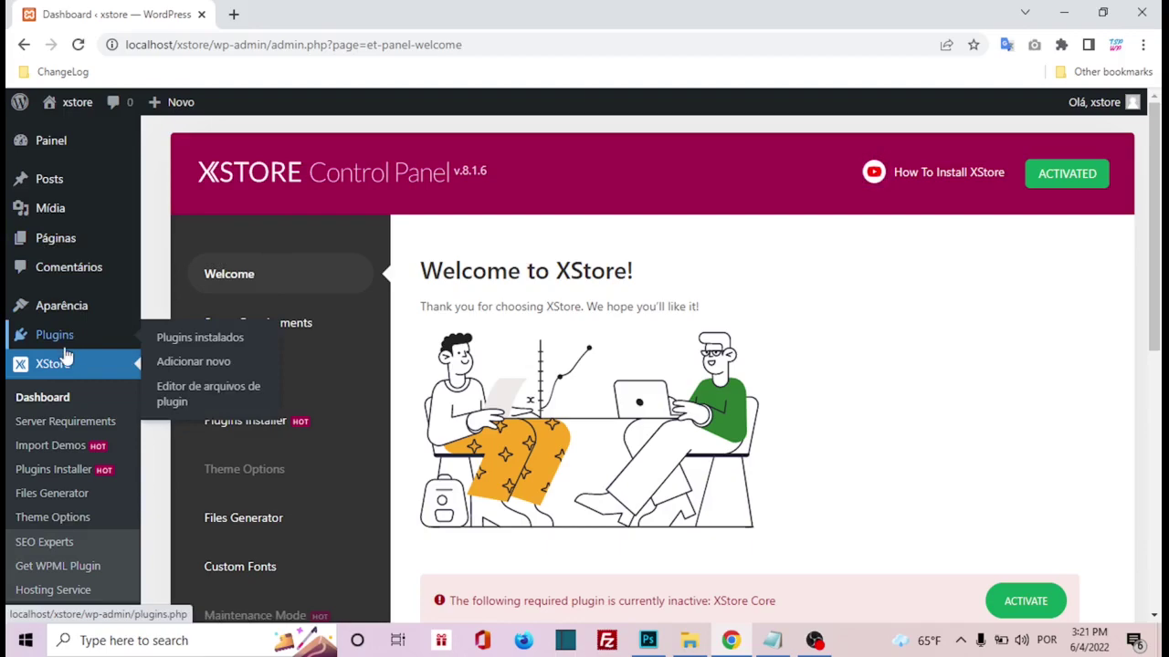
left_click(173, 365)
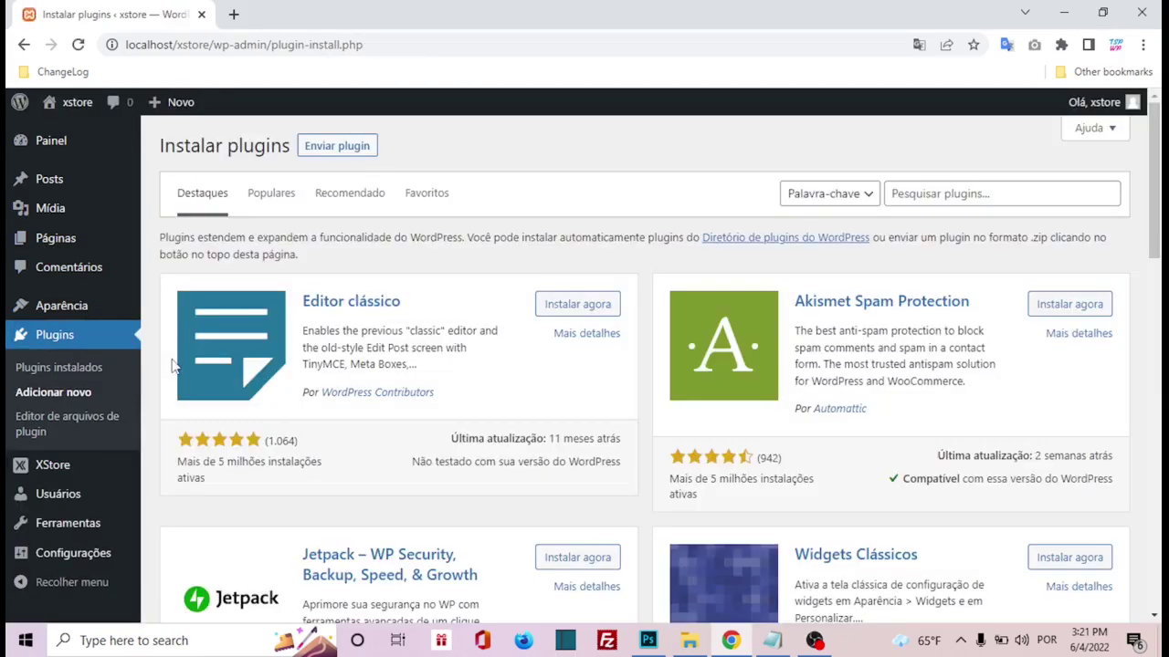
left_click(345, 149)
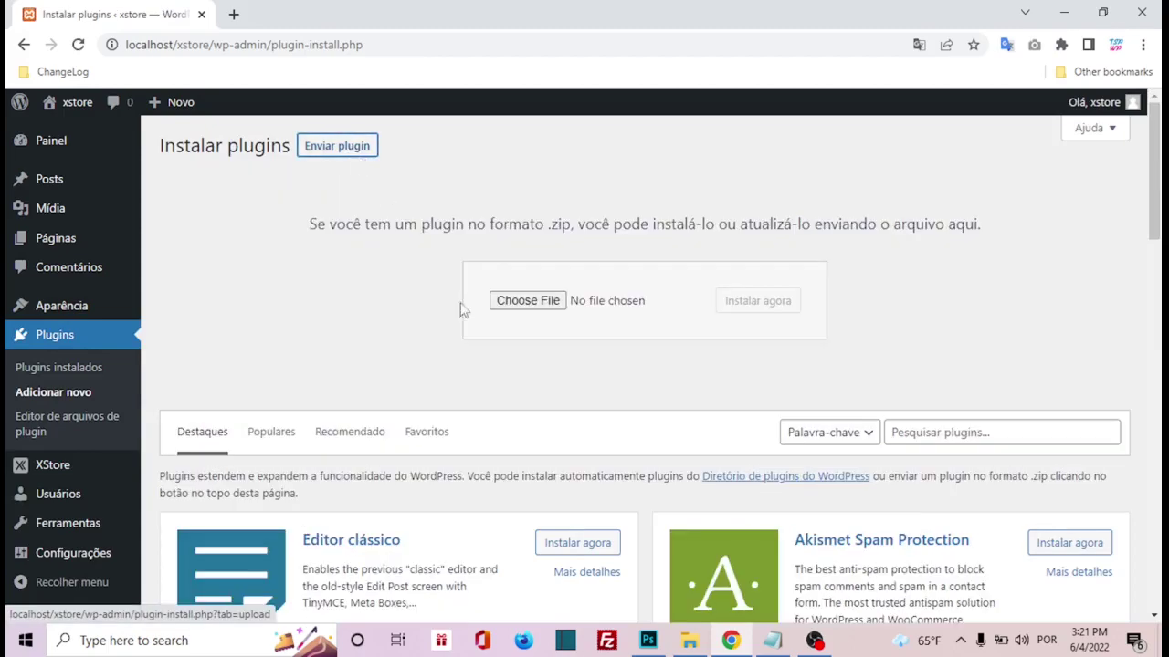
left_click(541, 305)
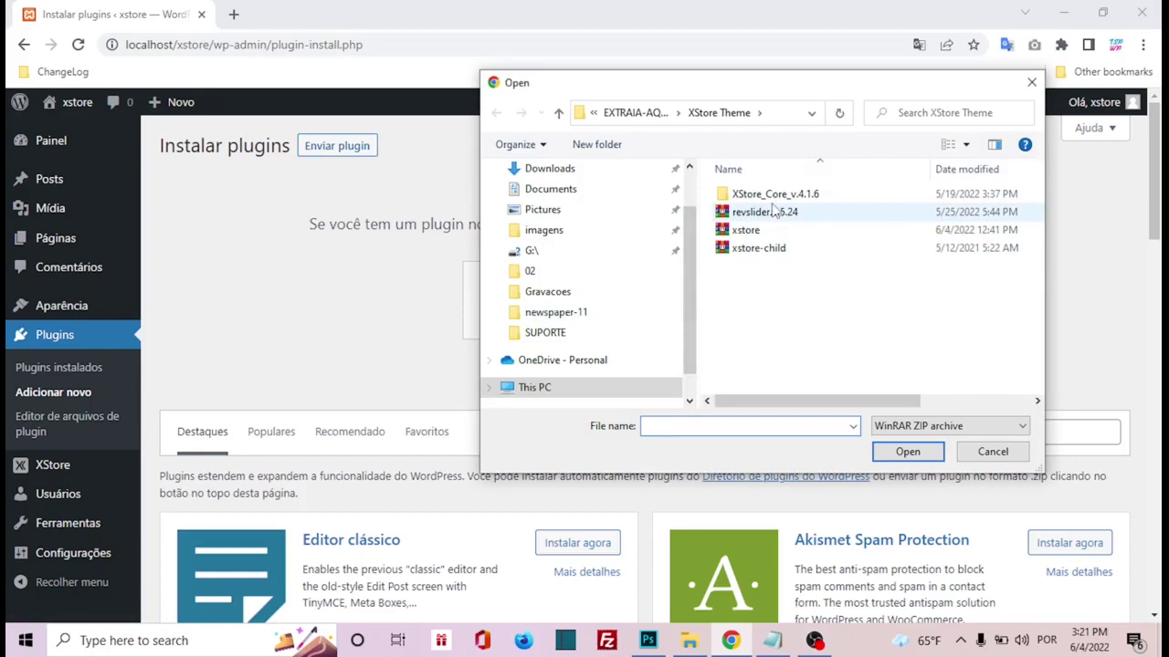
double_click(771, 199)
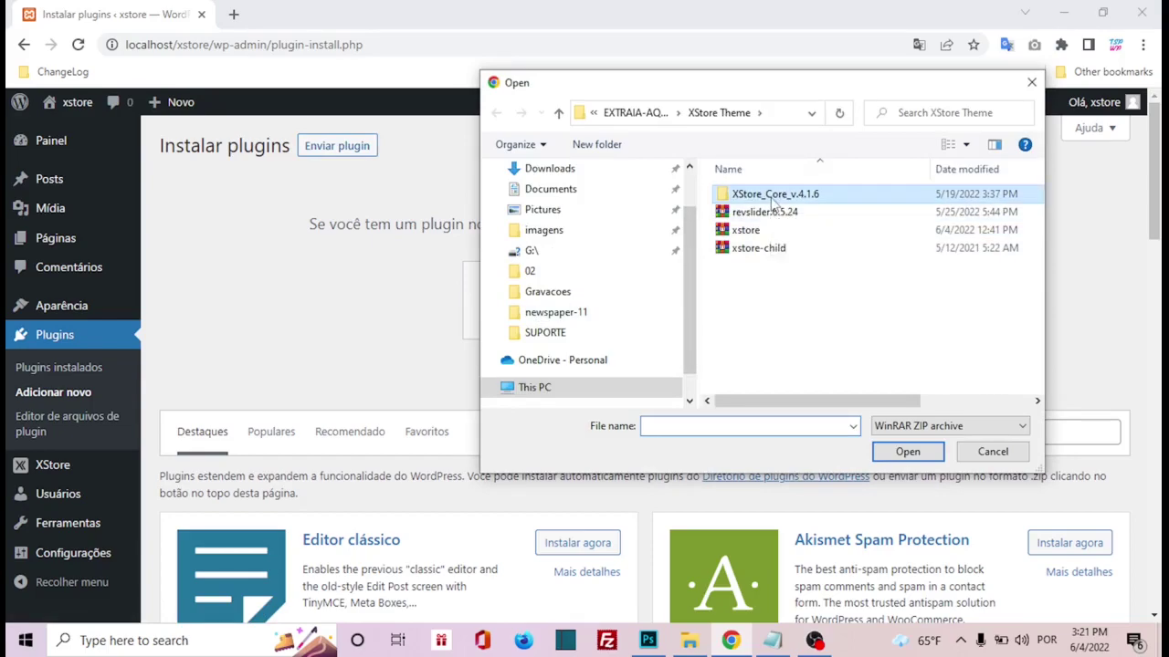
left_click(773, 201)
double_click(774, 203)
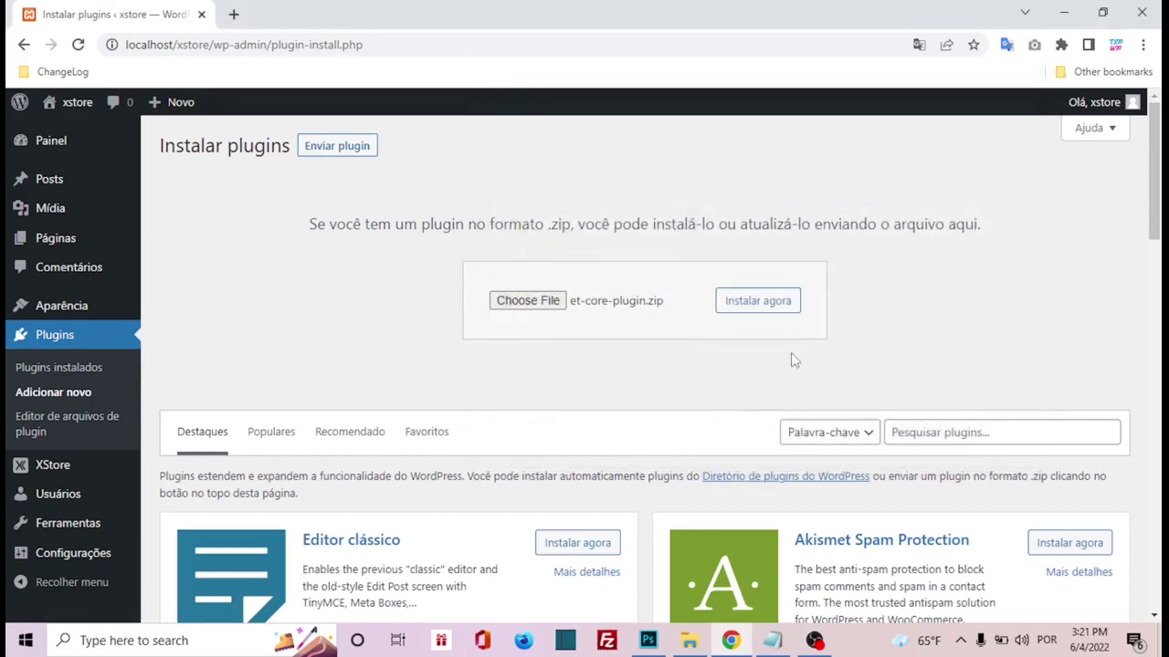
left_click(783, 300)
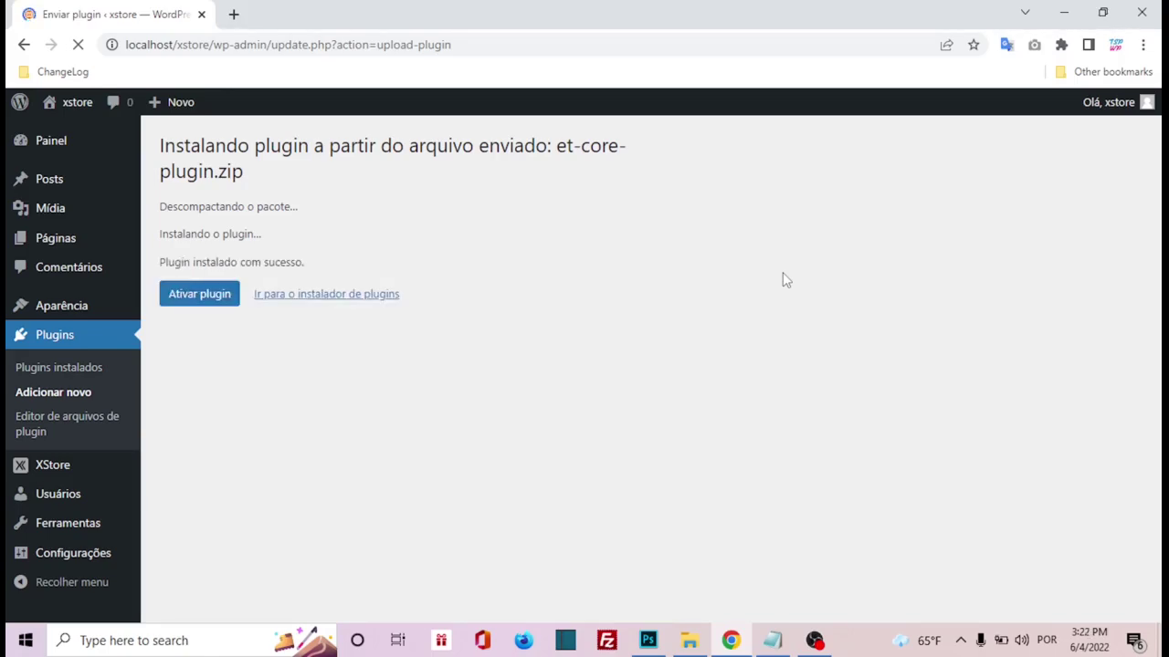
left_click(205, 301)
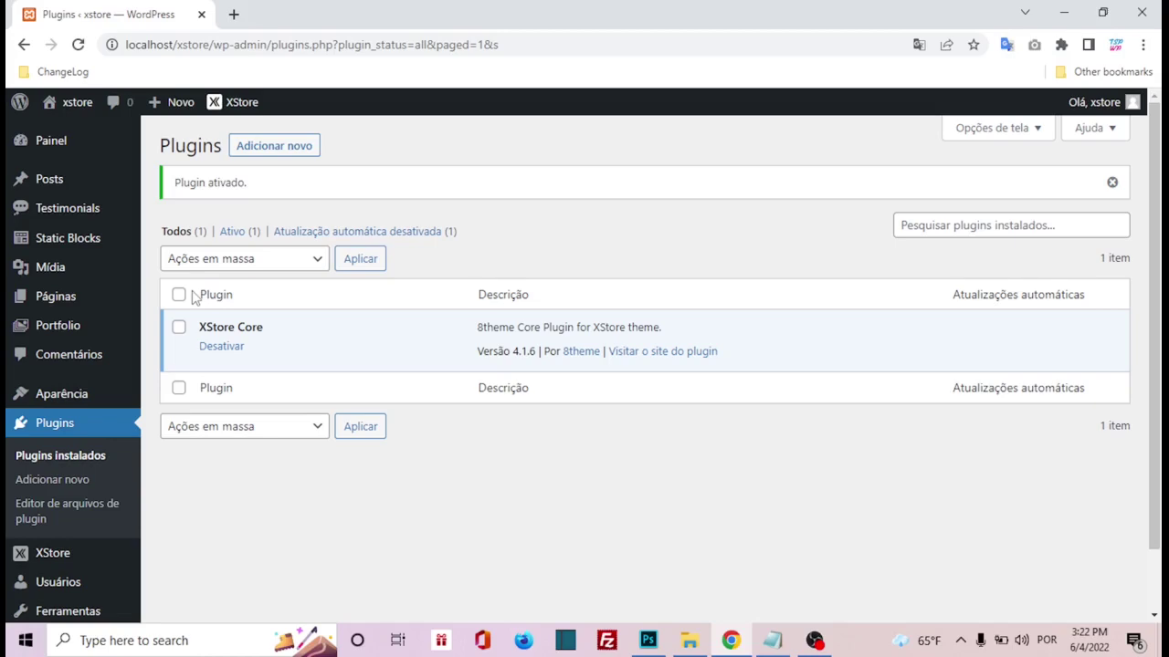
Upload revslider.6.5.24.zip from the XStore Theme folder as another plugin, then install and activate it
left_click(286, 160)
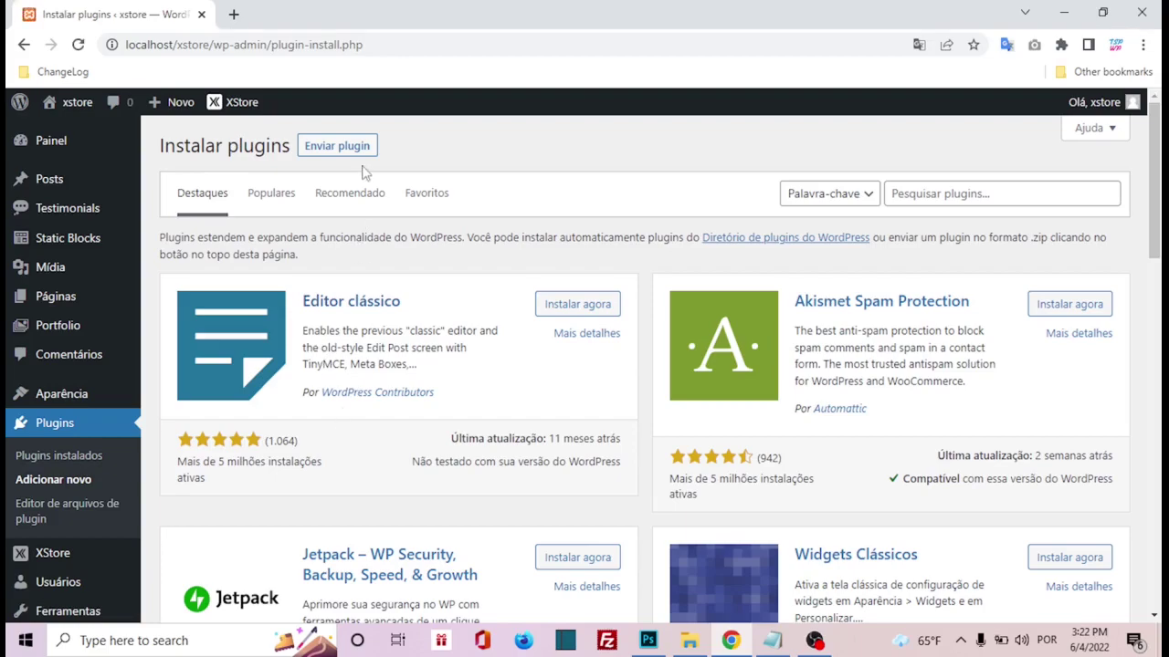
left_click(361, 157)
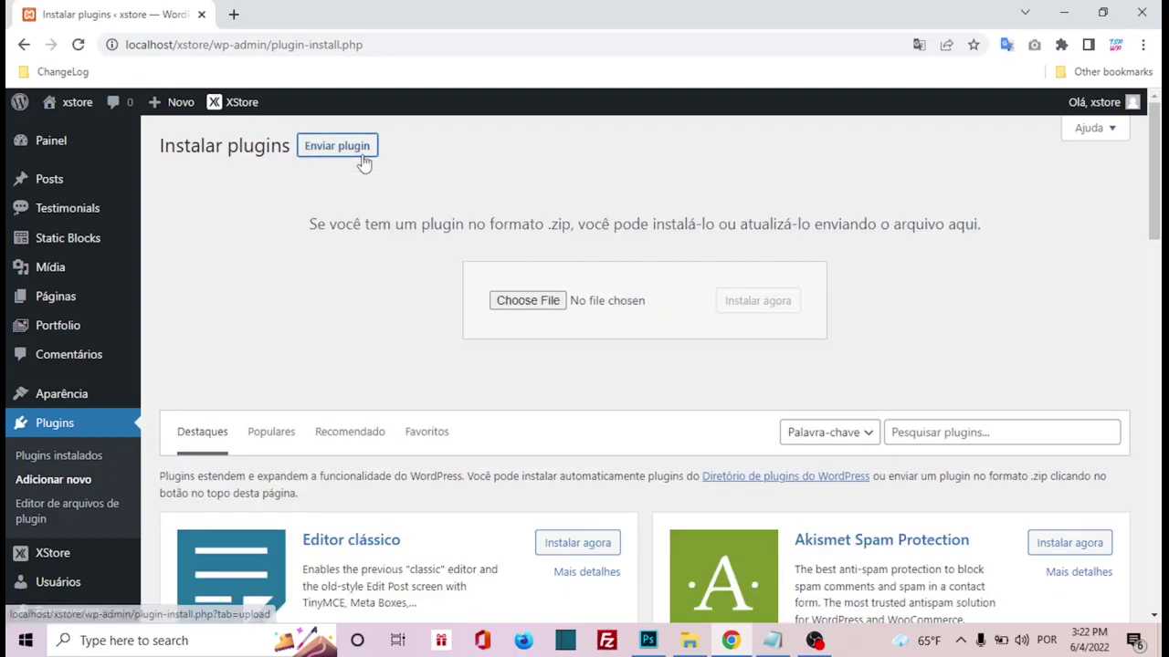
left_click(511, 301)
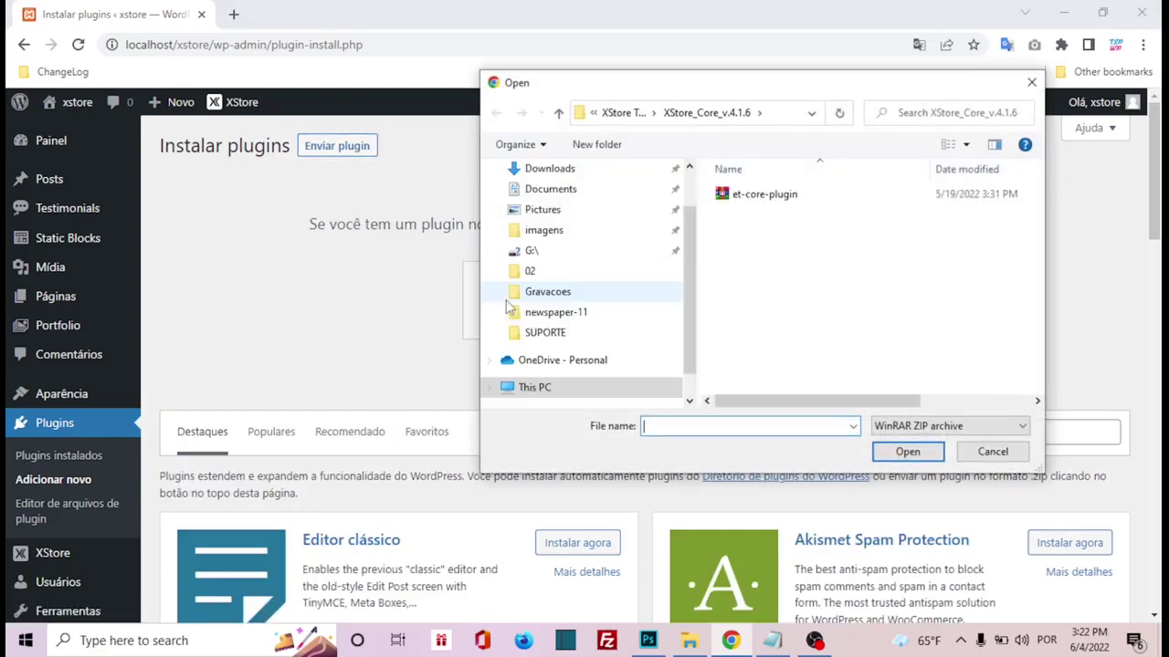
left_click(630, 115)
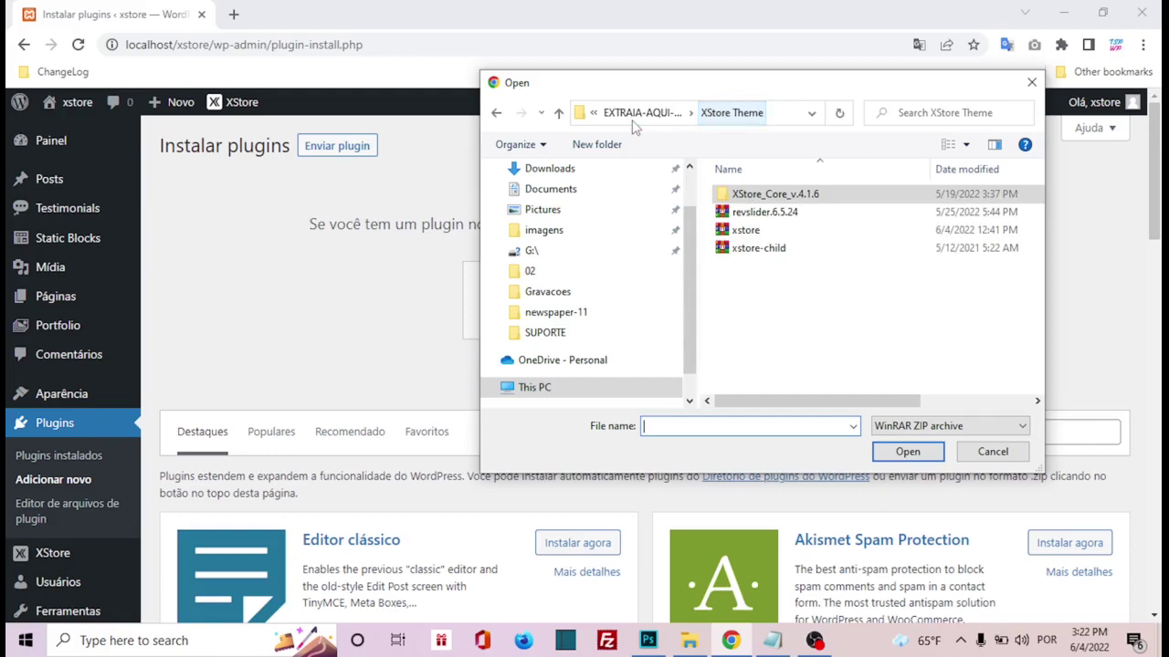
left_click(767, 213)
double_click(787, 215)
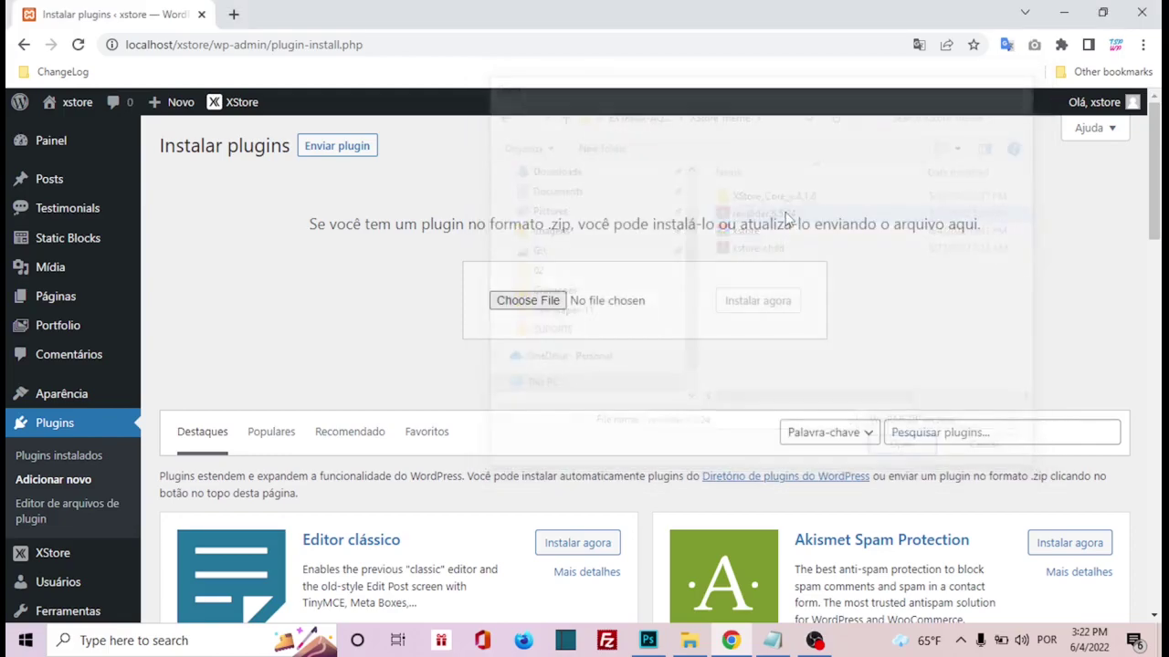
left_click(757, 301)
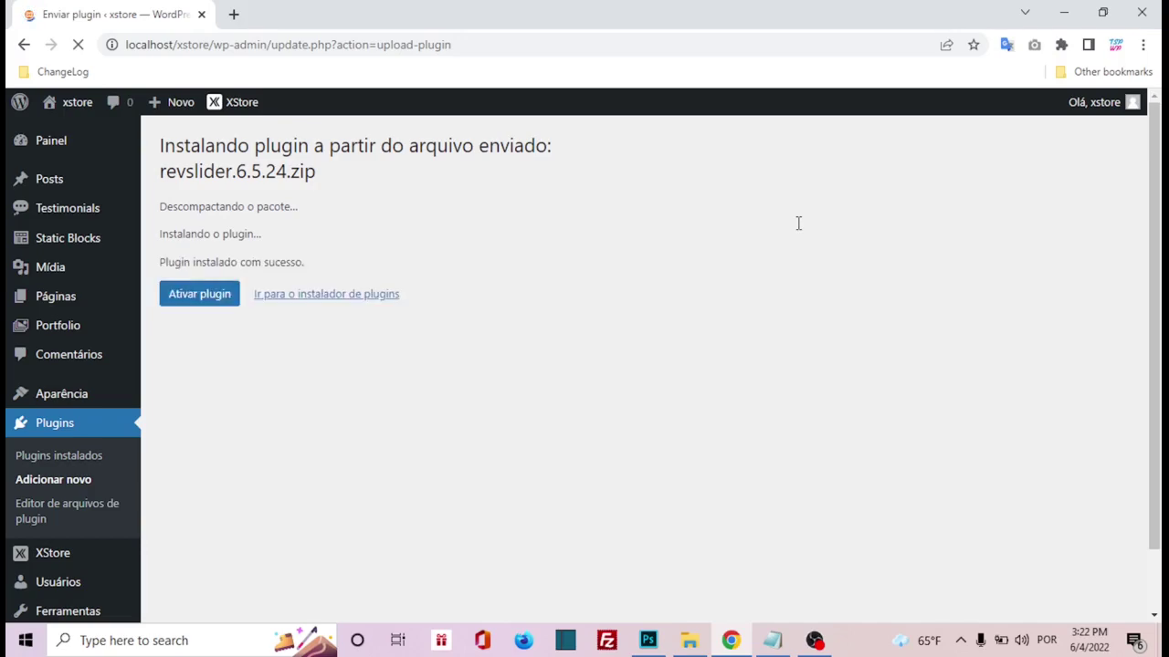
left_click(219, 289)
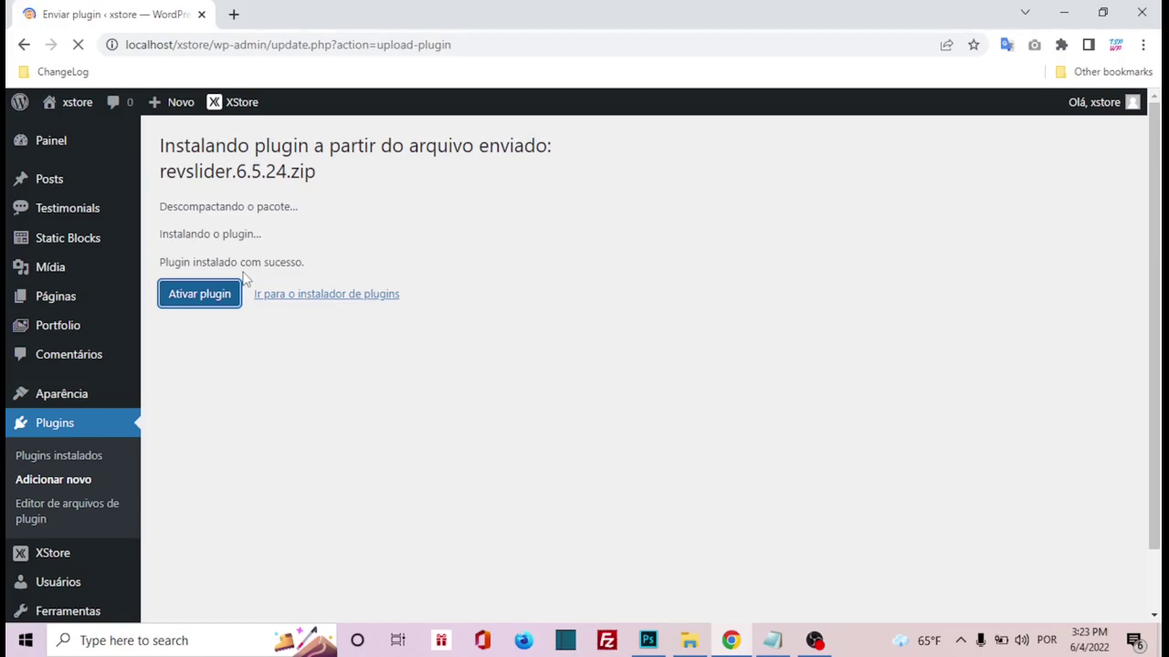
scroll(247, 292, "down", 1)
scroll(250, 311, "up", 1)
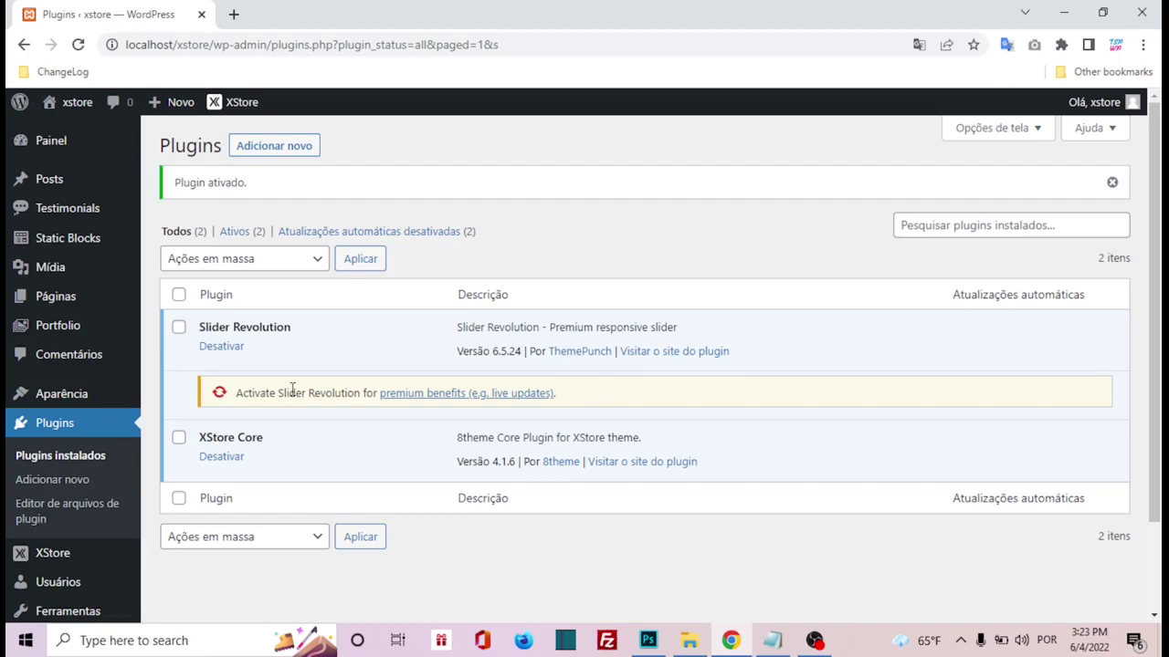
Open the XStore theme's Import Demos page and bring the list of pre-built websites into view
scroll(292, 392, "down", 1)
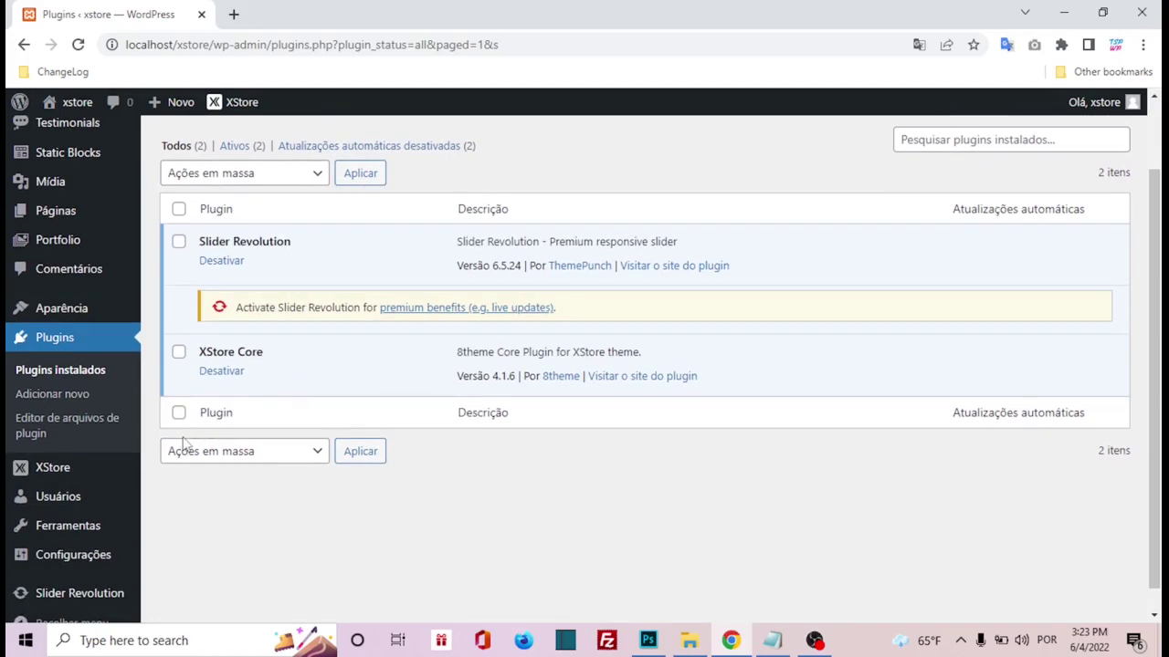
mouse_move(63, 478)
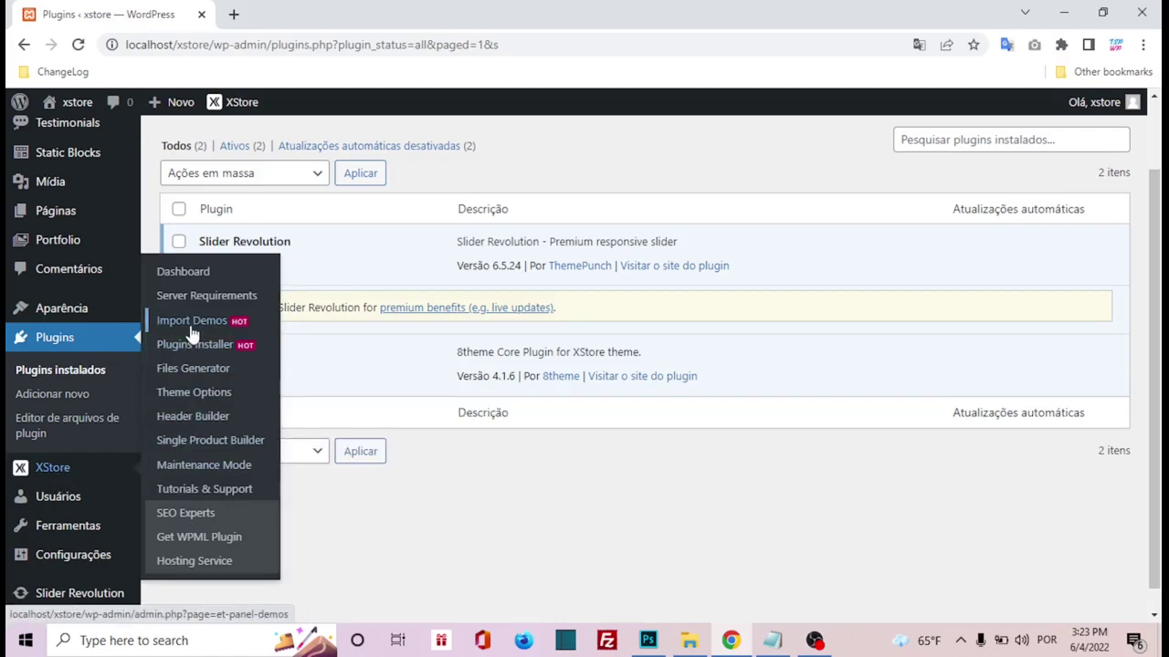
left_click(196, 332)
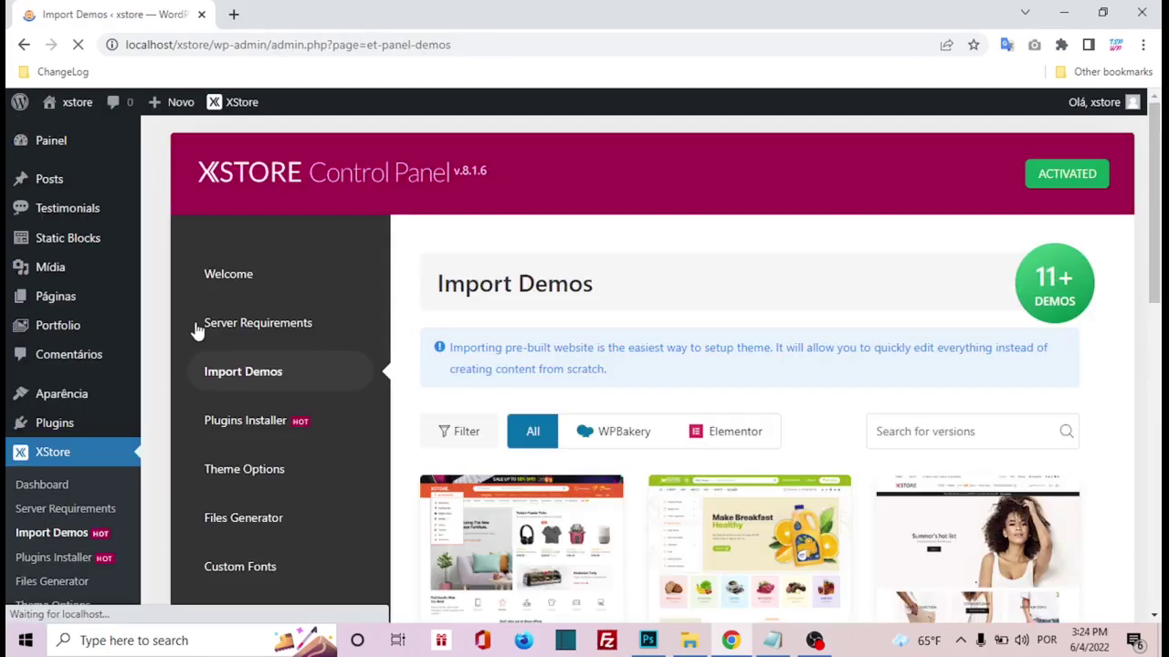
scroll(418, 365, "down", 1)
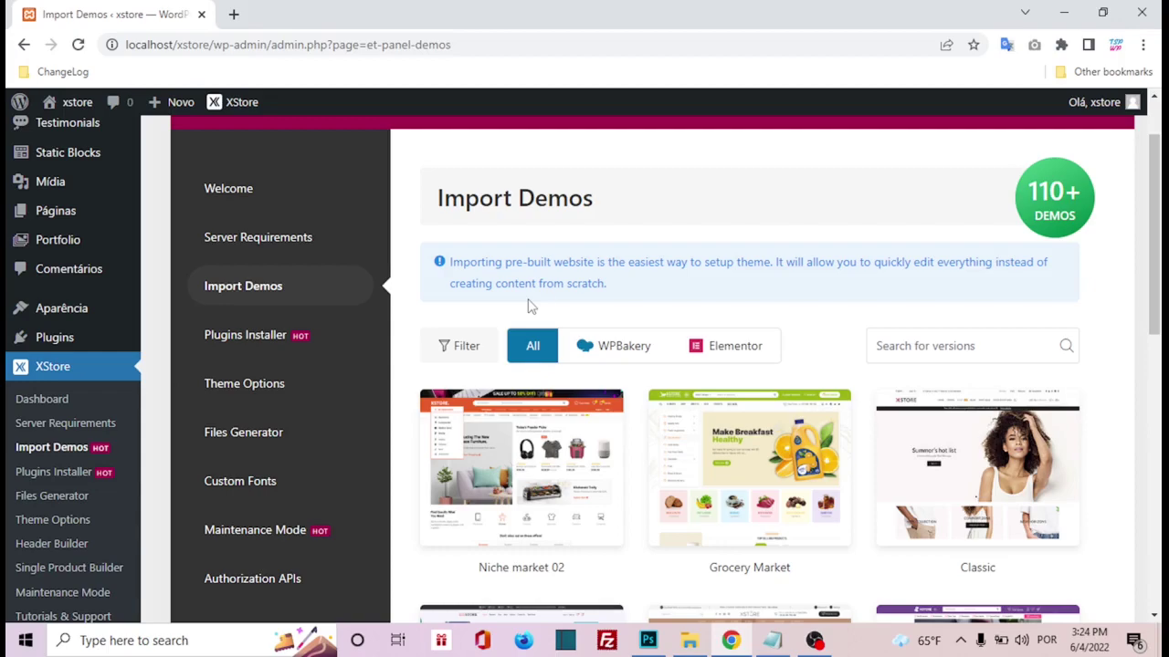
Limit the pre-built websites to Elementor versions and locate the Animals 01 demo
left_click(748, 354)
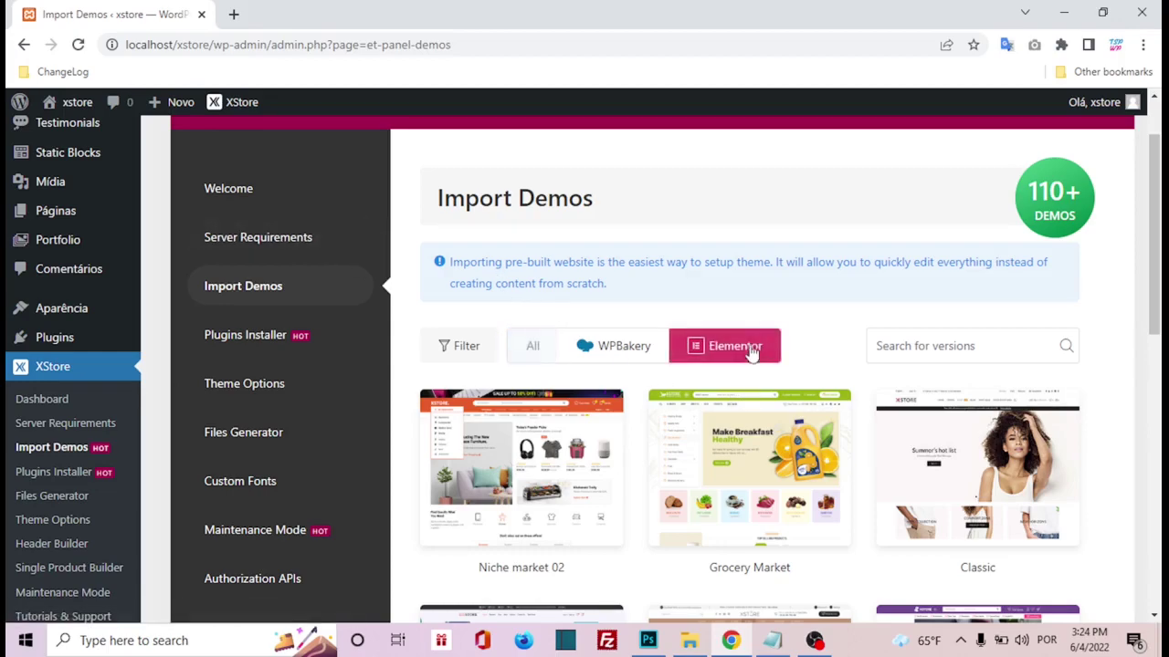
scroll(743, 309, "down", 1)
scroll(745, 310, "down", 3)
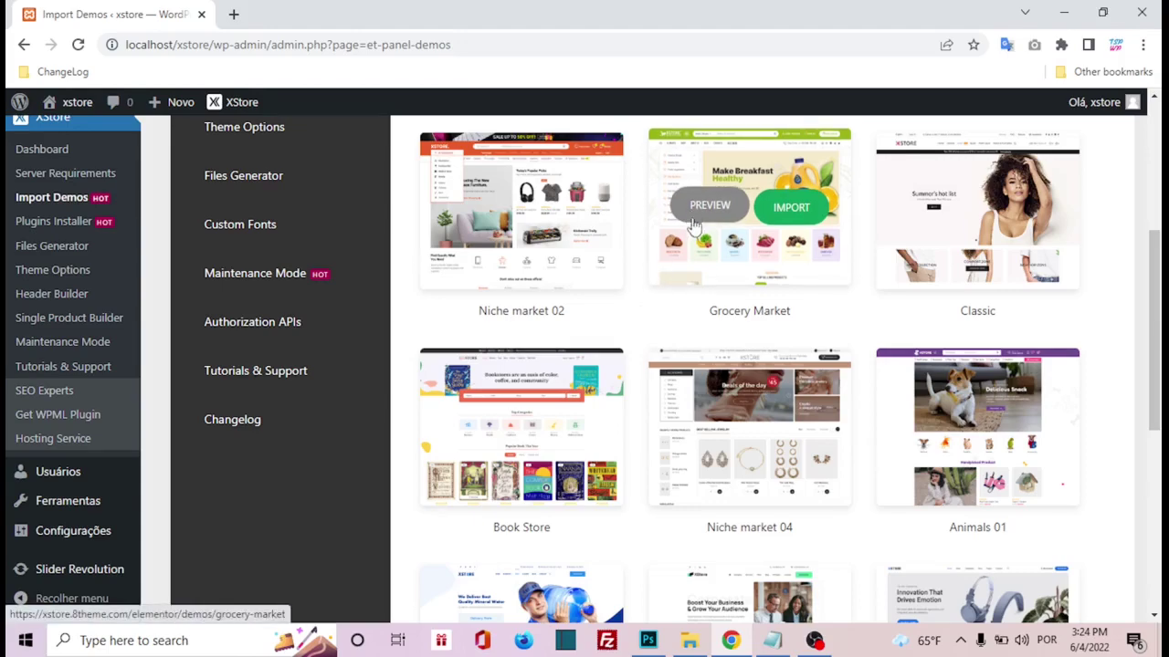
scroll(648, 347, "down", 1)
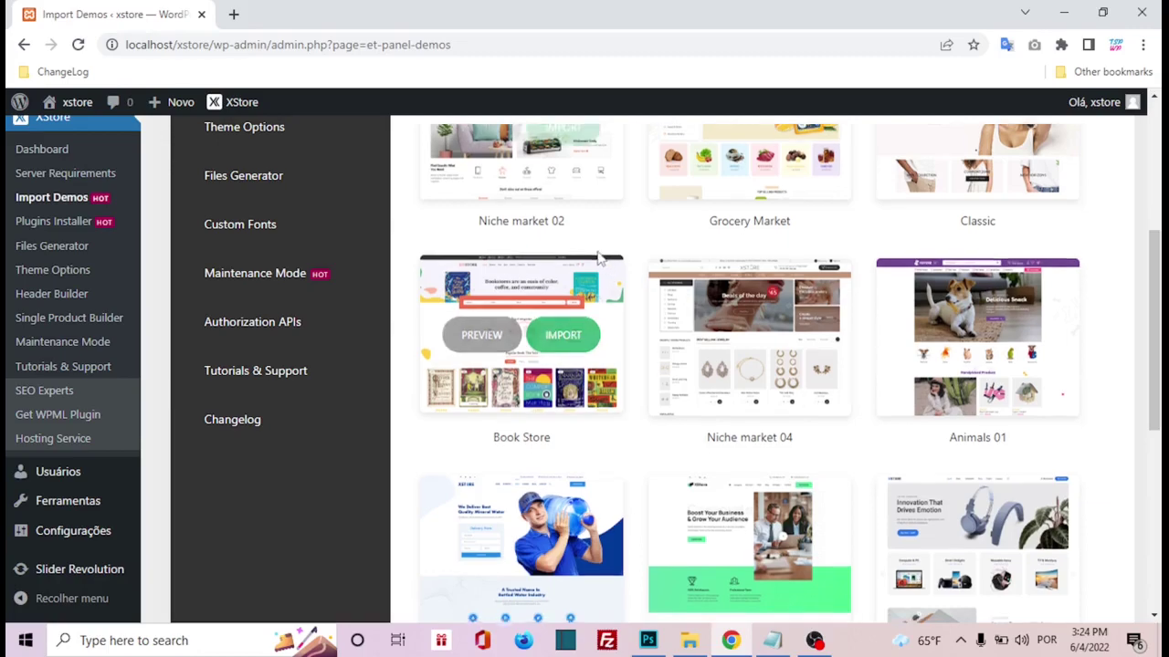
scroll(608, 274, "down", 1)
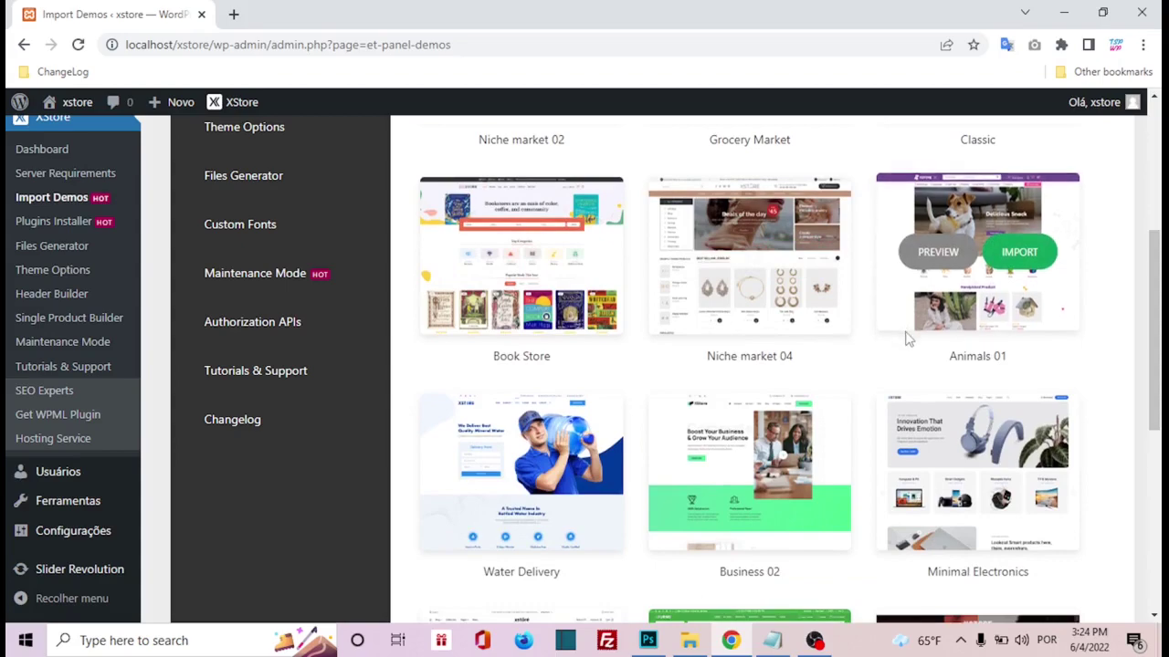
Start importing the Animals 01 demo and create and activate the child theme xstore-child from the parent theme xstore
left_click(1018, 260)
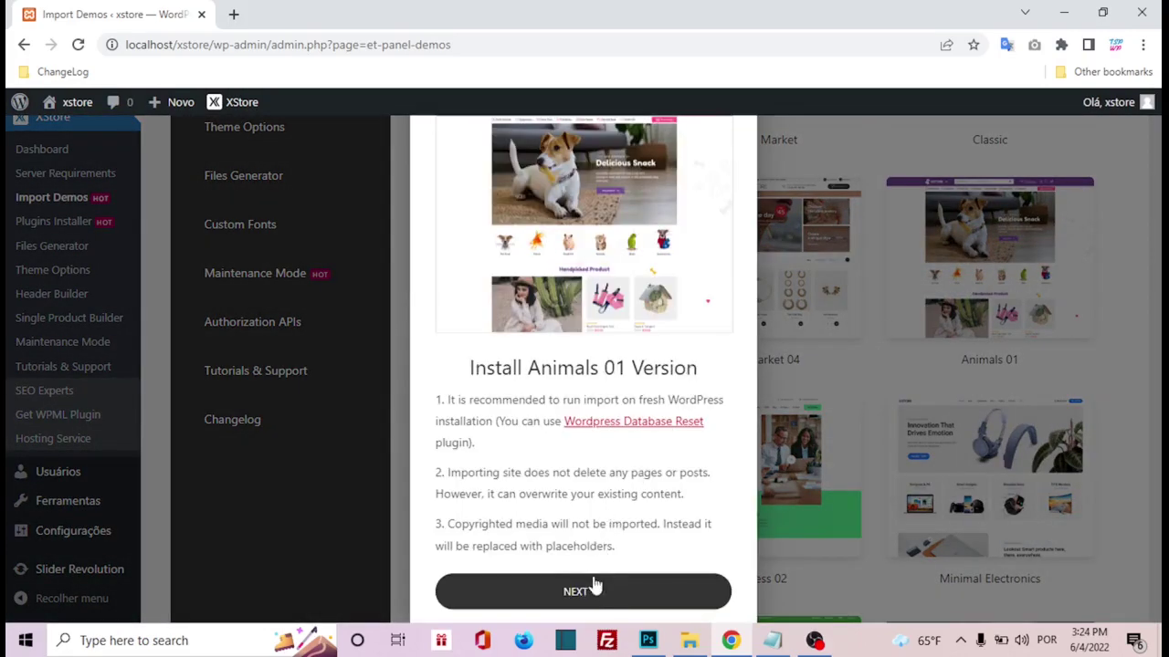
left_click(587, 595)
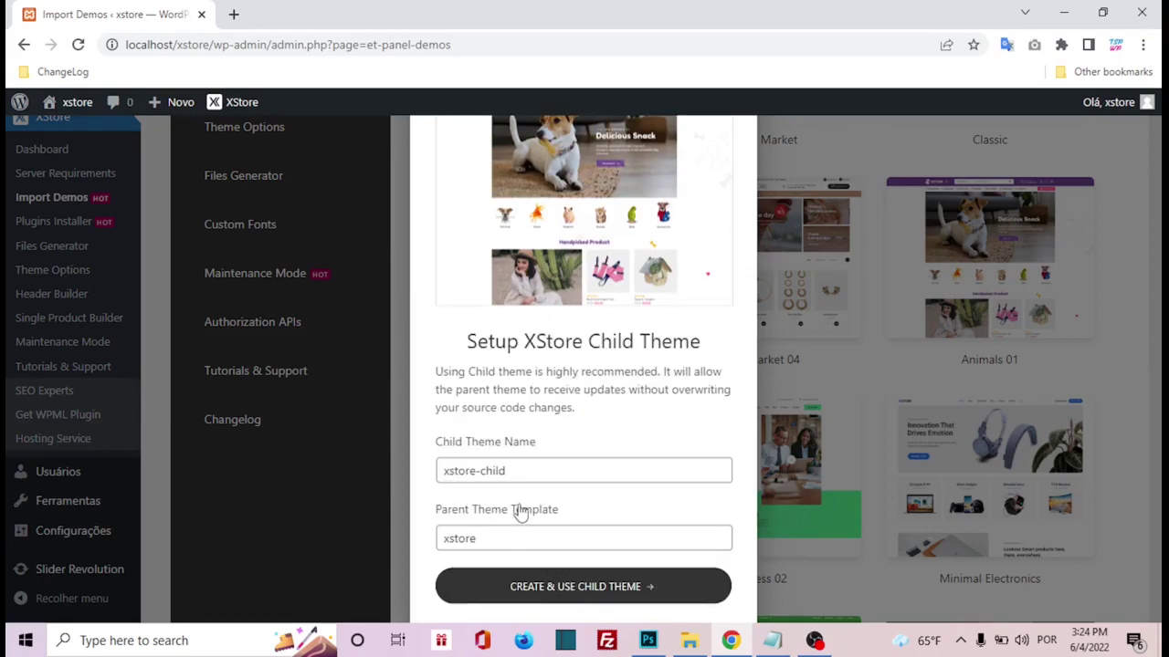
left_click(525, 593)
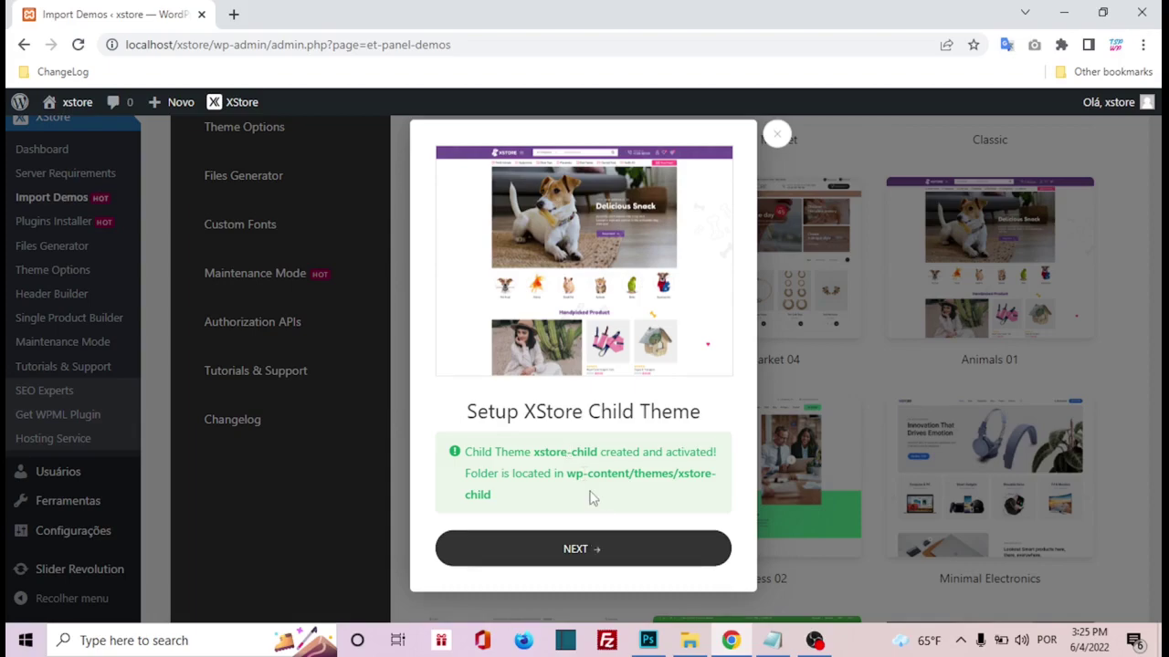
Continue to the required plugins and install all of them for the Animals 01 demo
left_click(580, 550)
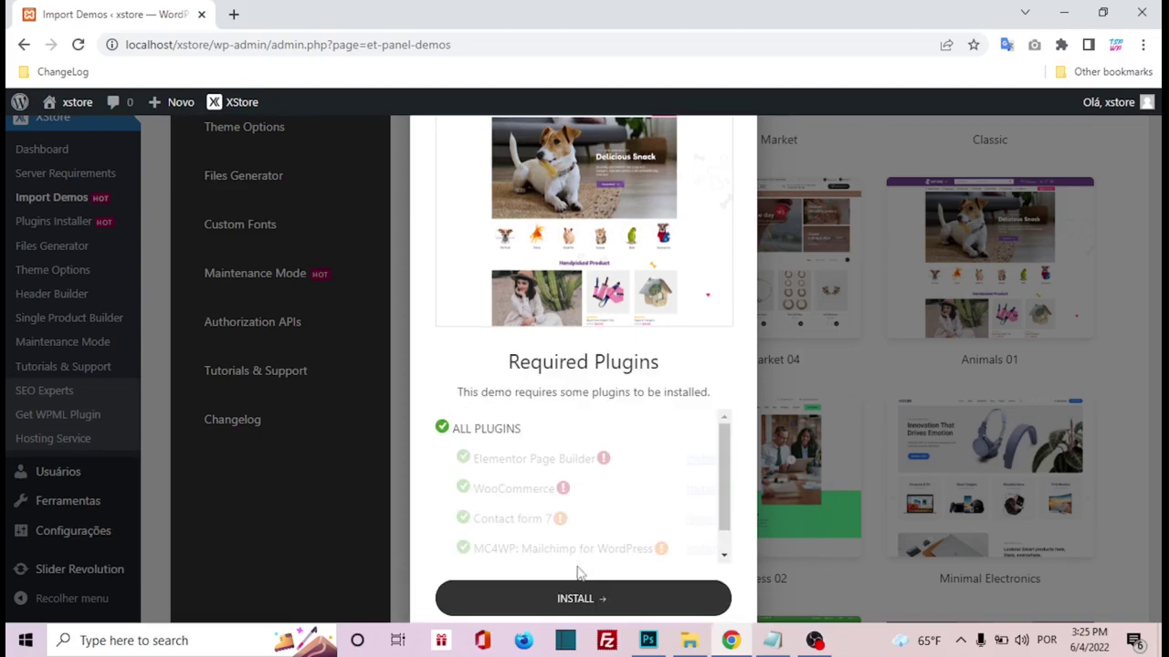
left_click(580, 607)
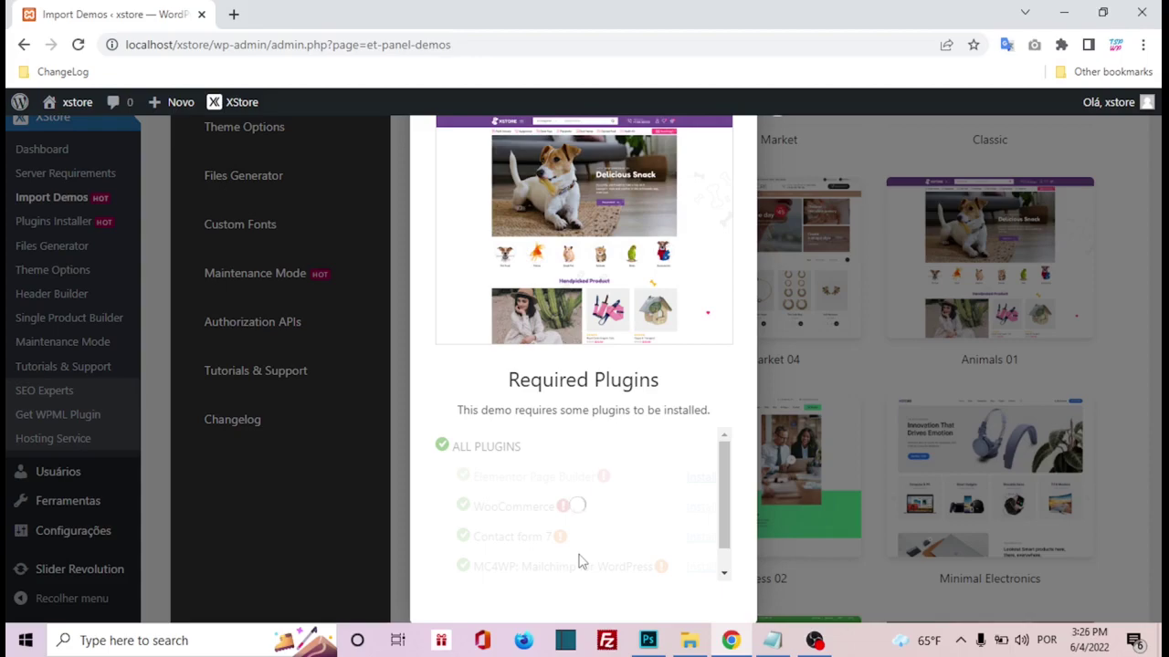
left_click_drag(725, 517, 719, 483)
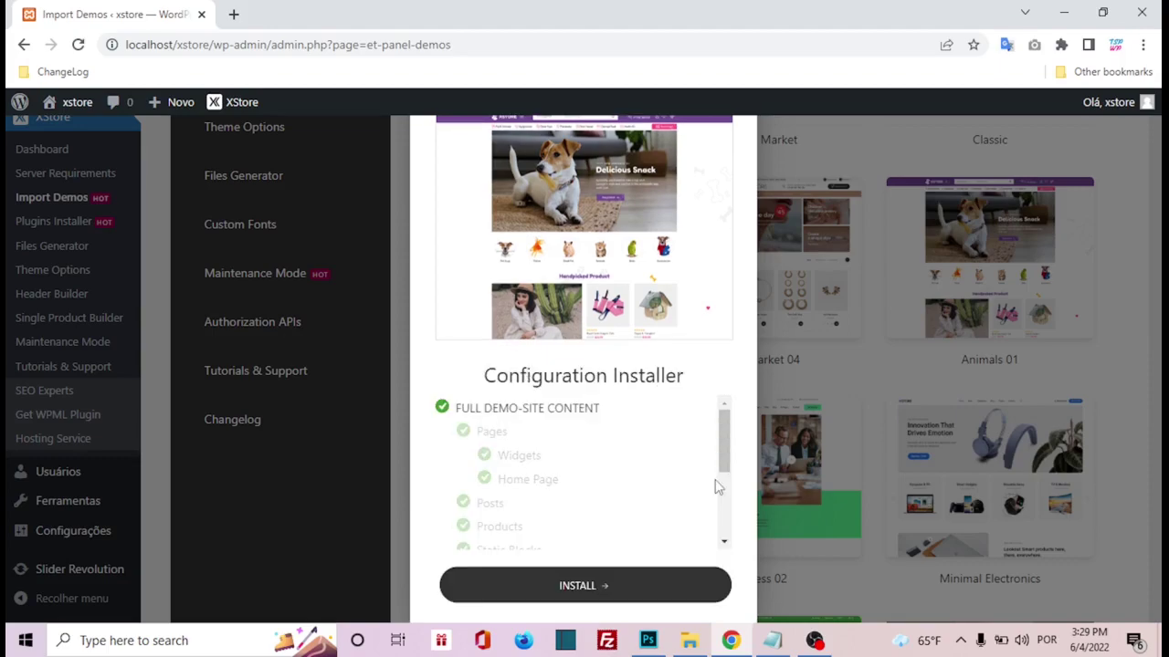
Review the content list in the Configuration Installer and install the full demo-site content
scroll(717, 487, "down", 2)
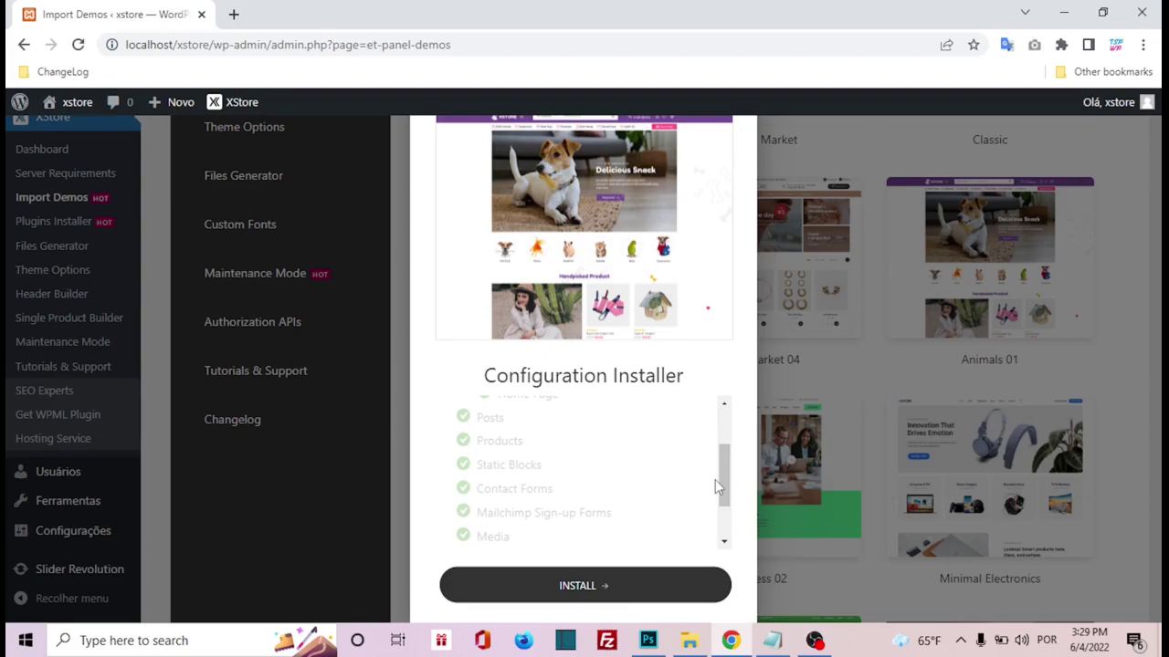
scroll(694, 490, "up", 3)
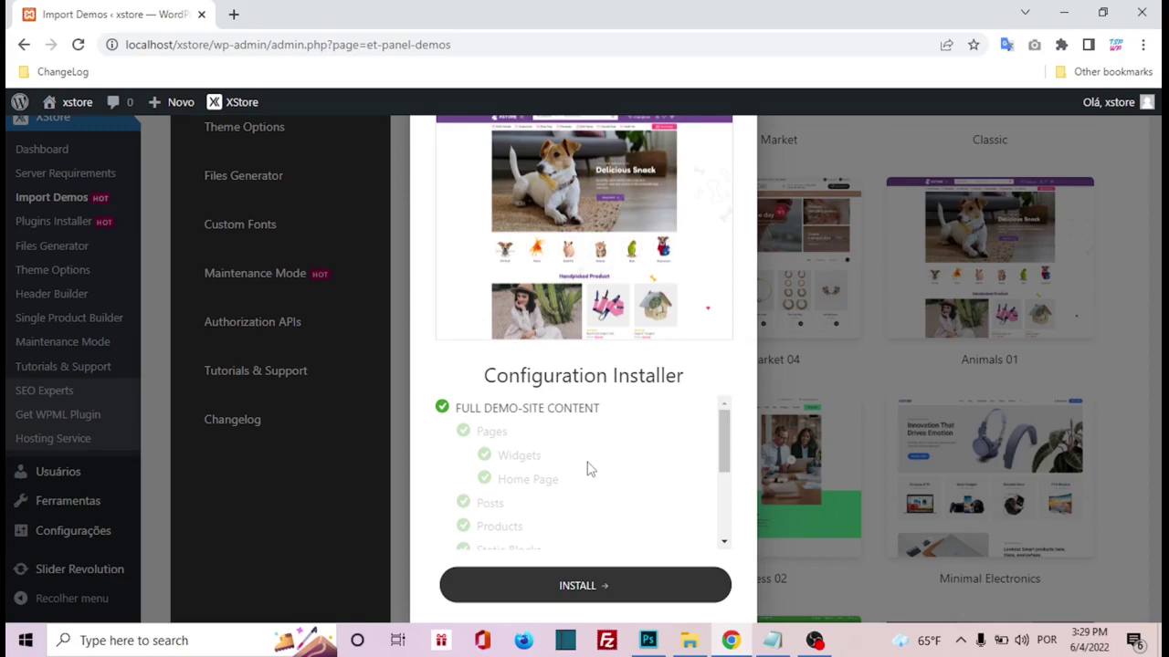
left_click(570, 592)
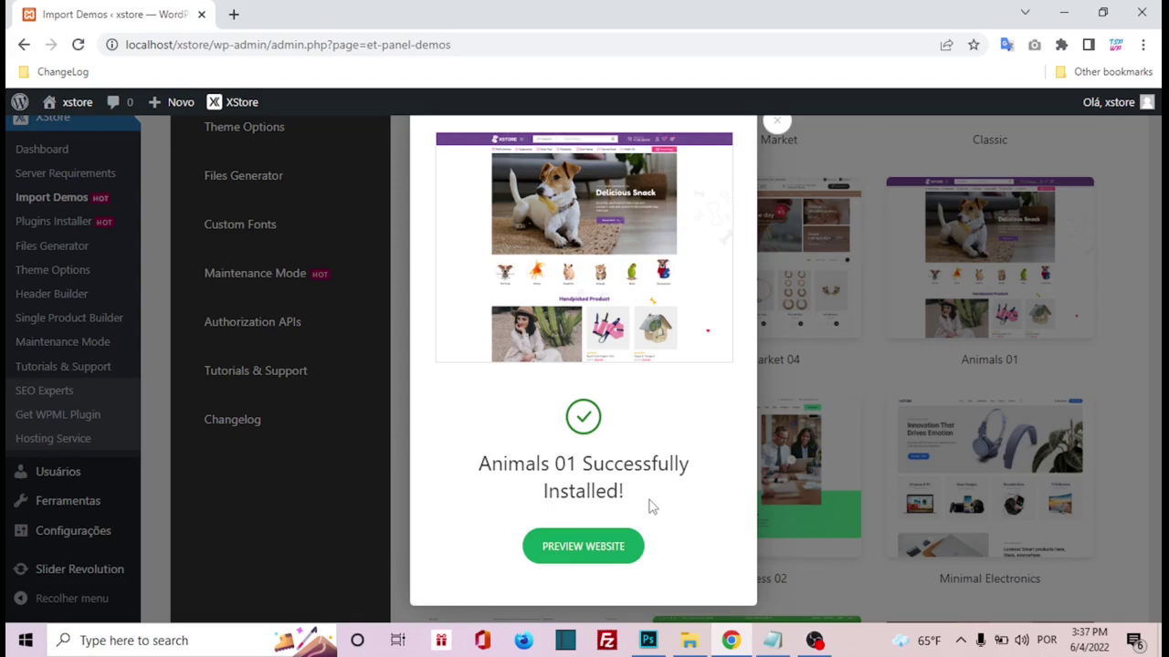
Preview the imported website and look through its home page from the header banner down to the footer
left_click(607, 551)
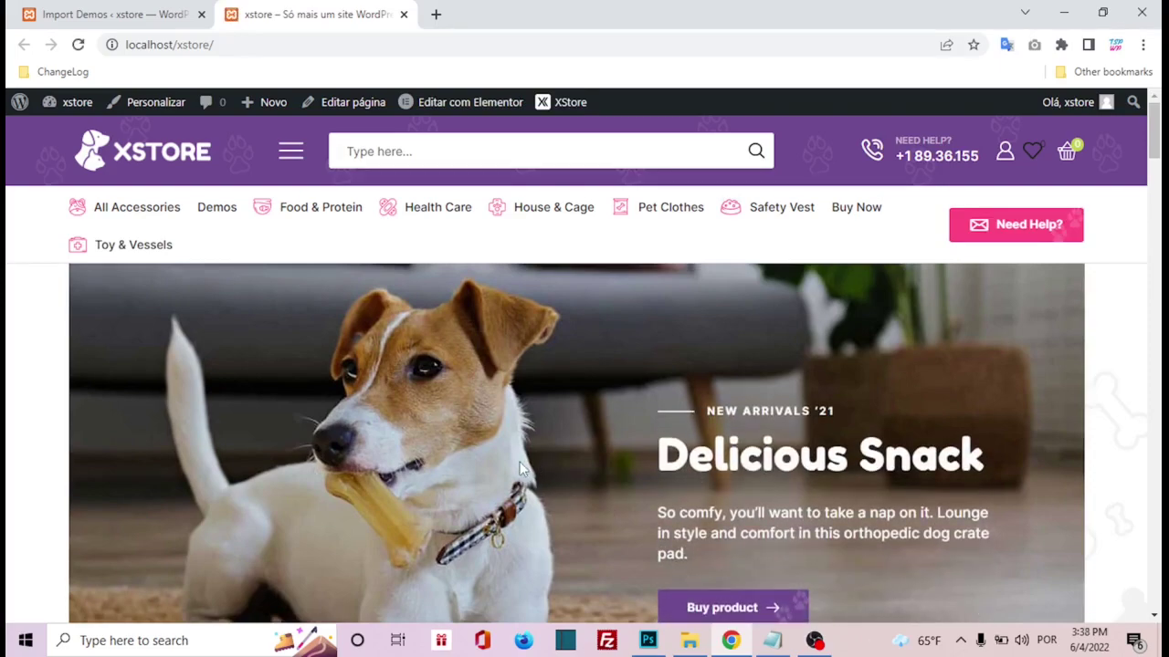
scroll(510, 453, "down", 2)
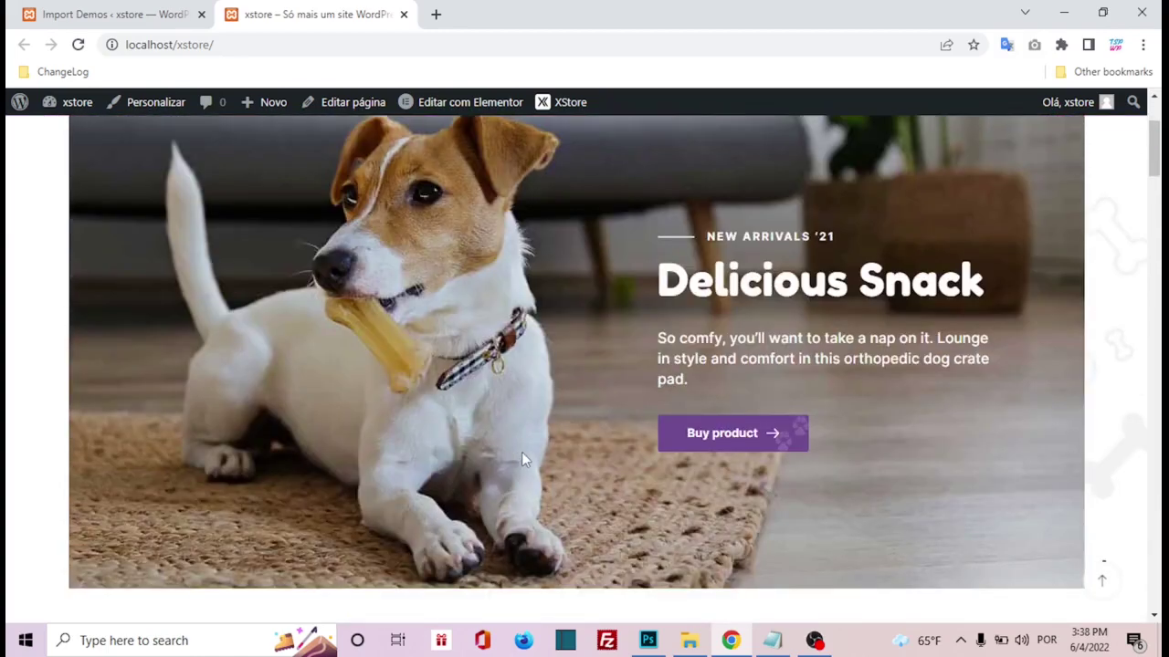
scroll(521, 452, "down", 1)
scroll(526, 464, "down", 4)
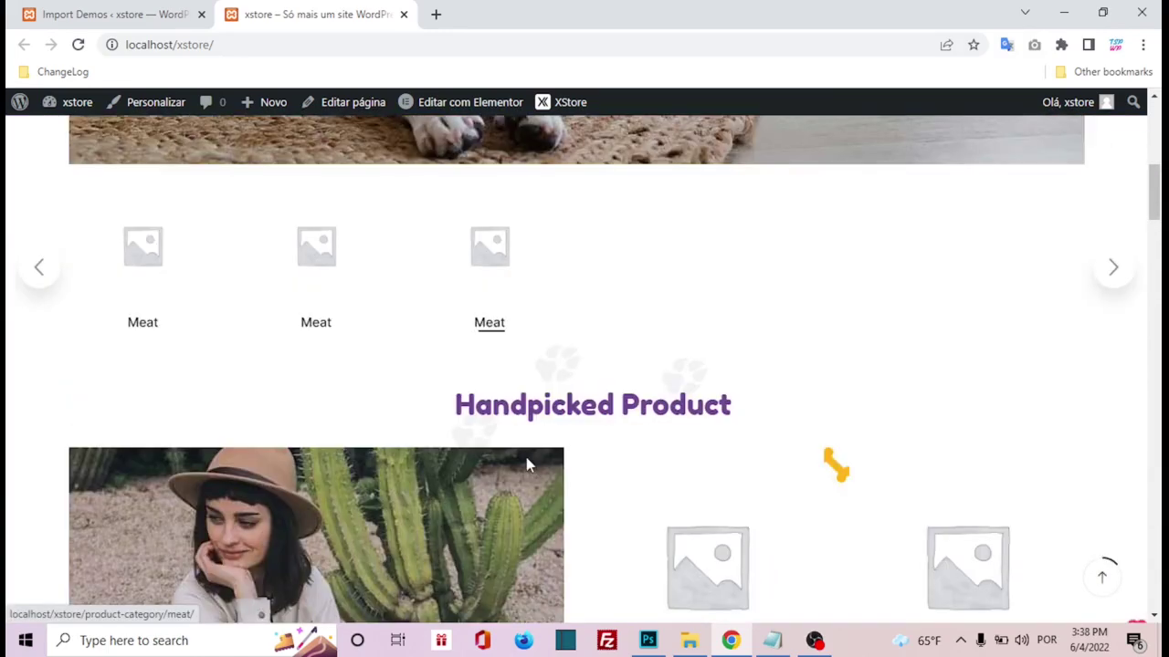
scroll(526, 465, "up", 3)
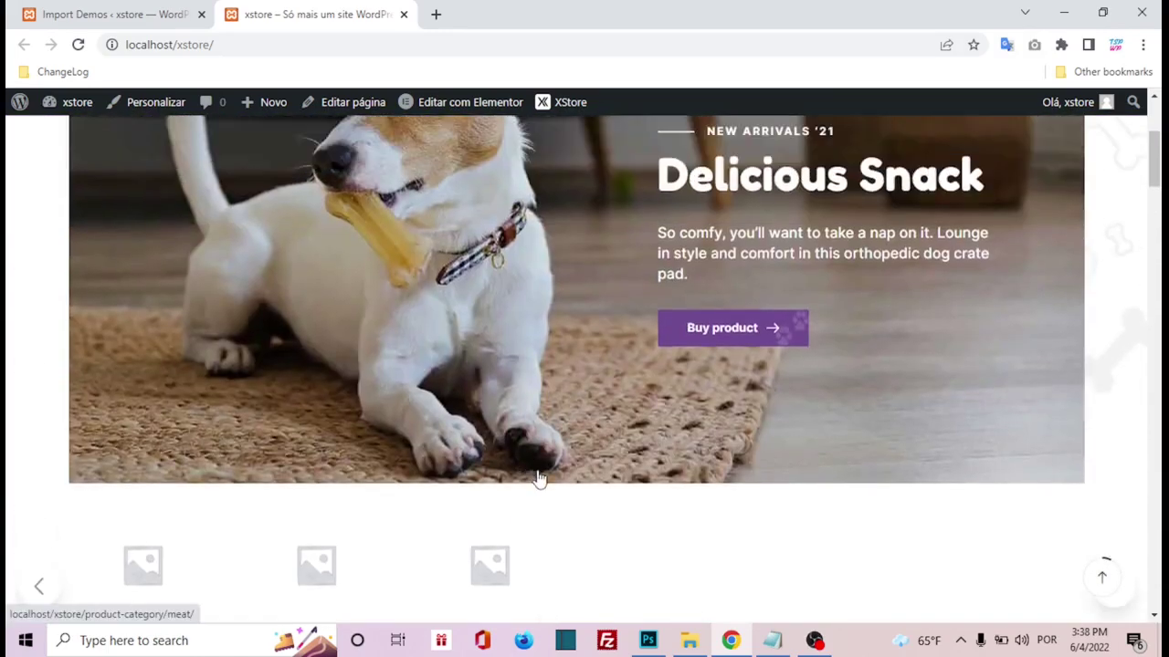
scroll(539, 478, "down", 4)
scroll(538, 478, "down", 2)
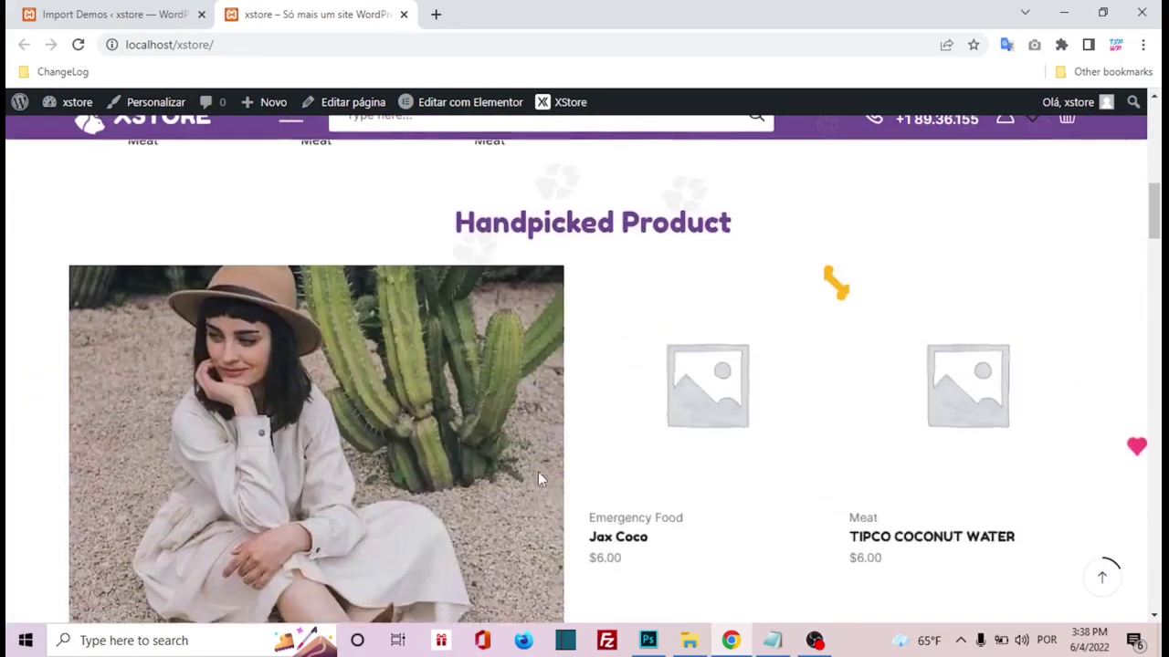
scroll(538, 478, "down", 4)
scroll(539, 479, "down", 12)
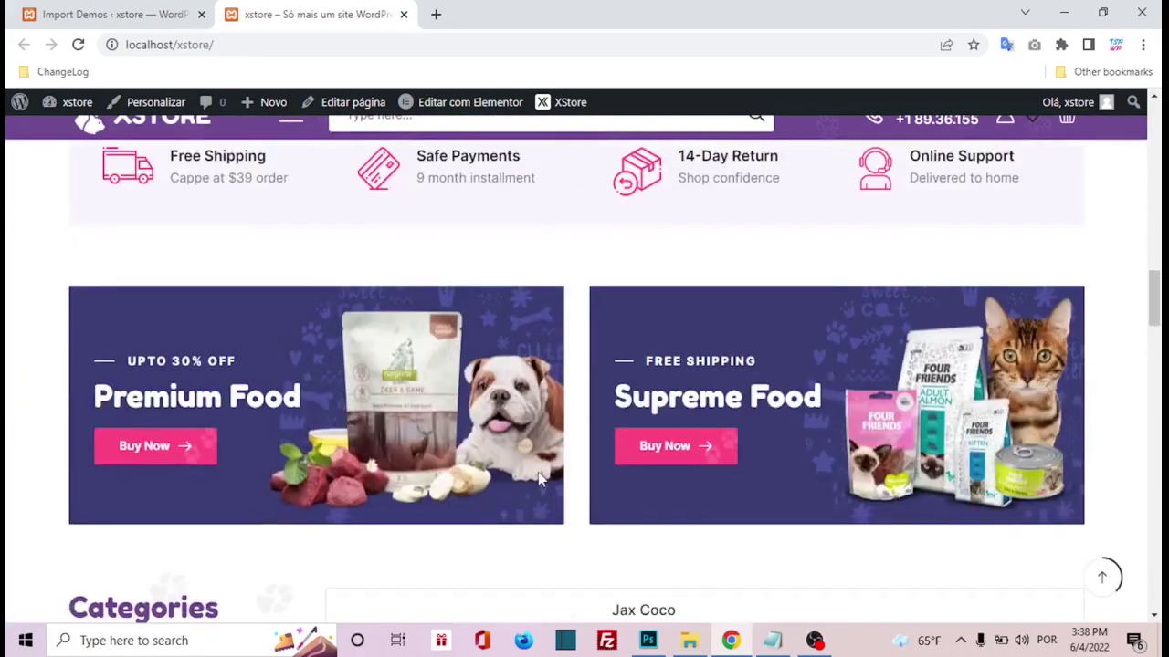
scroll(540, 482, "down", 15)
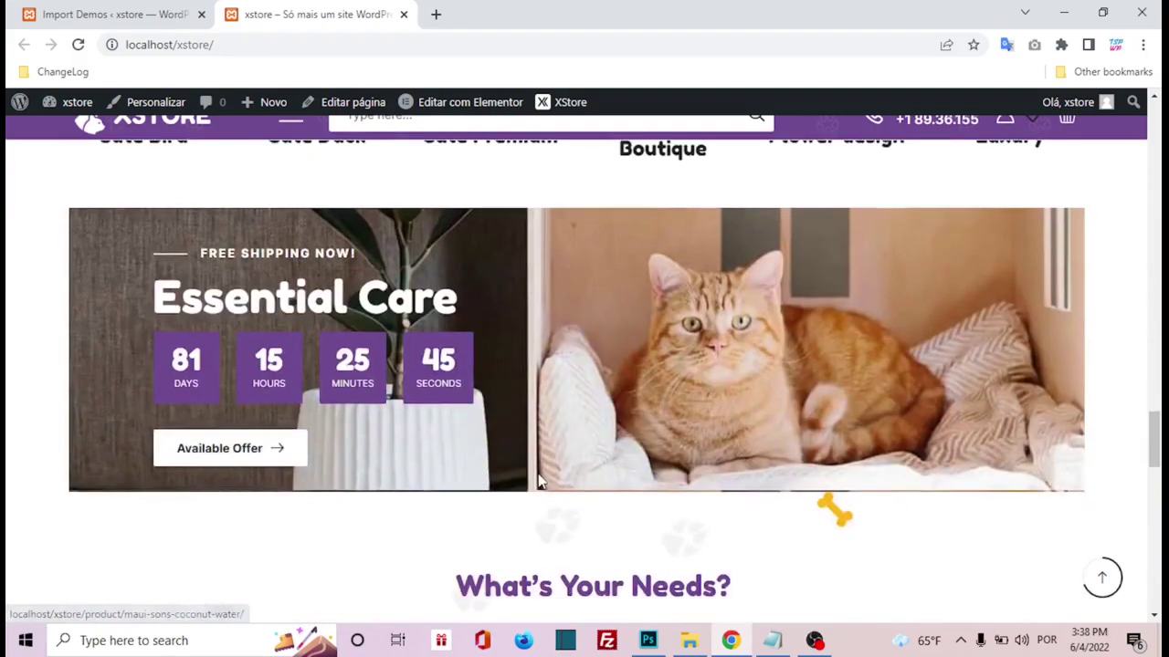
scroll(540, 482, "down", 5)
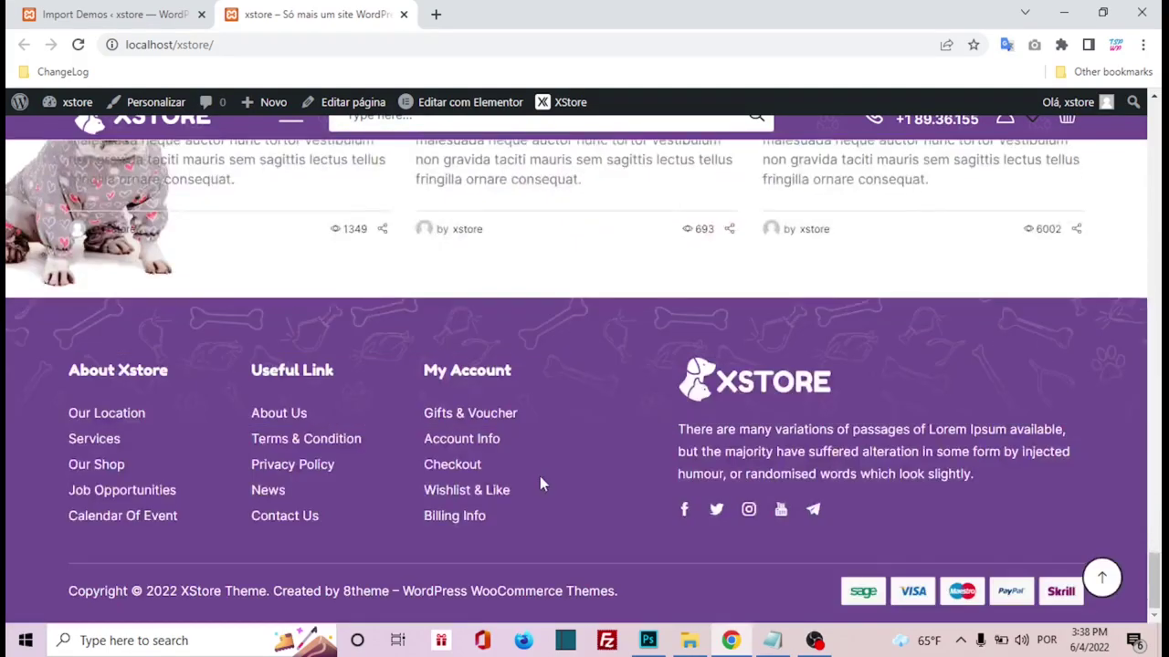
Examine the images in the home page's main banner, category carousel and Handpicked Product section
left_click_drag(1154, 573, 1132, 117)
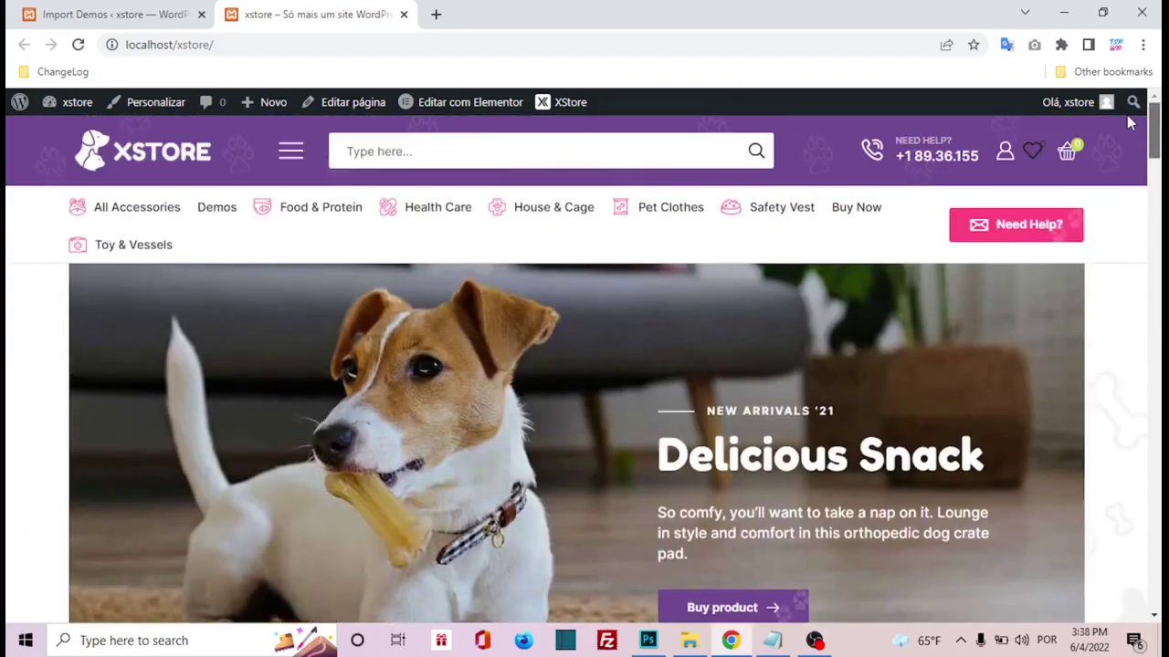
scroll(604, 451, "down", 8)
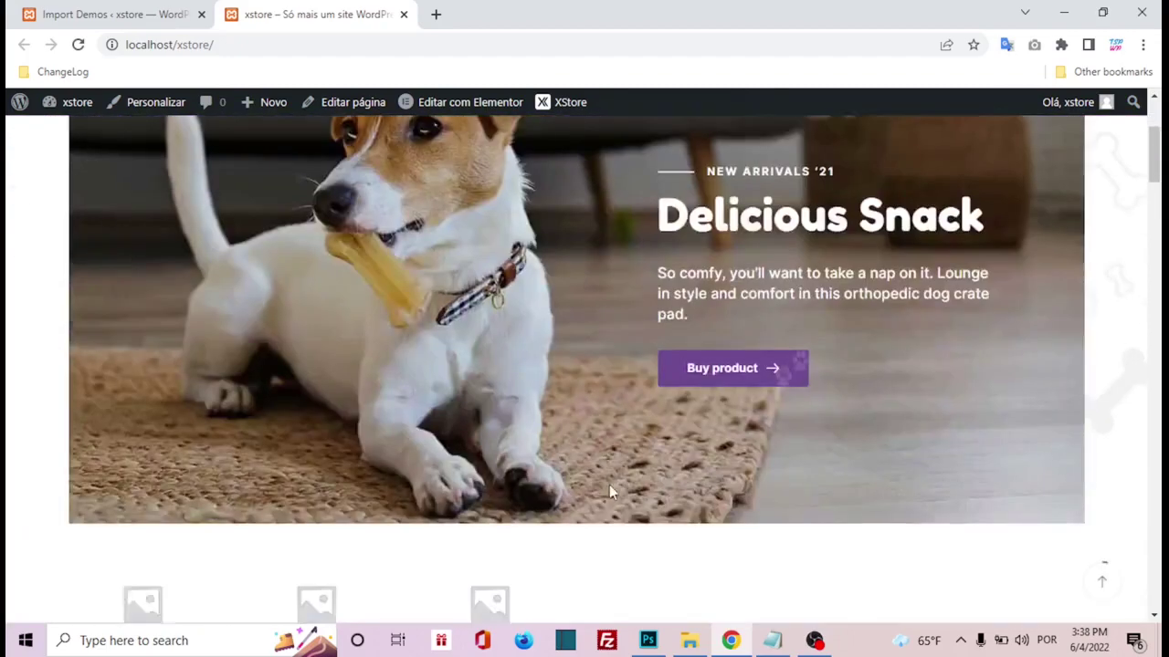
scroll(587, 408, "up", 1)
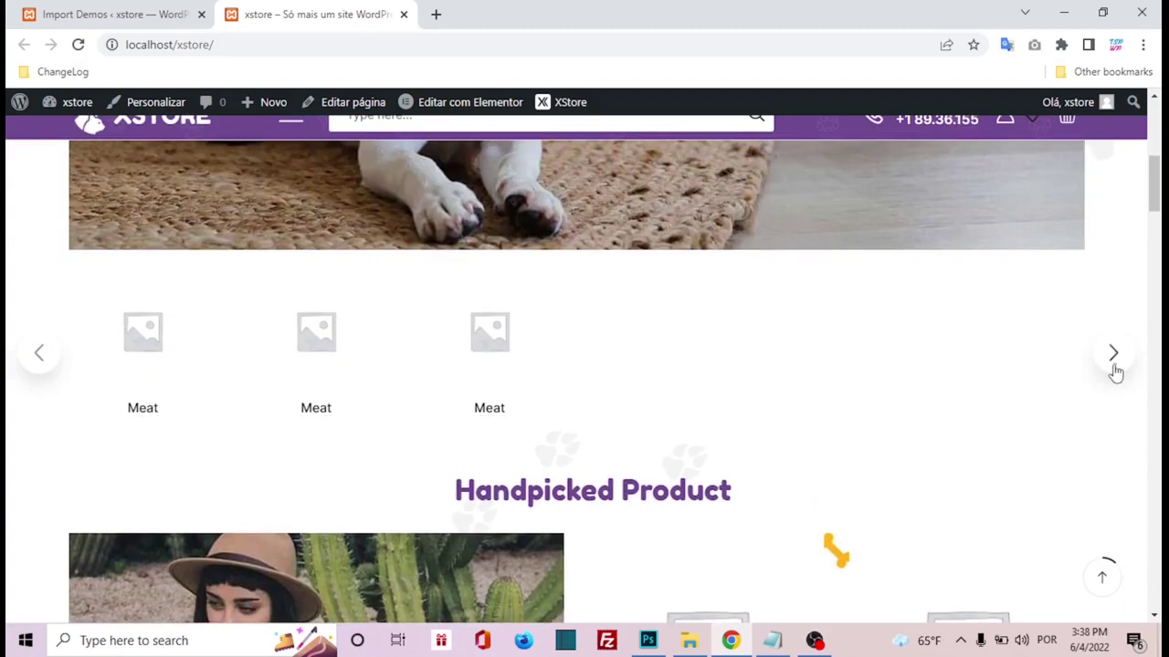
scroll(1059, 424, "down", 3)
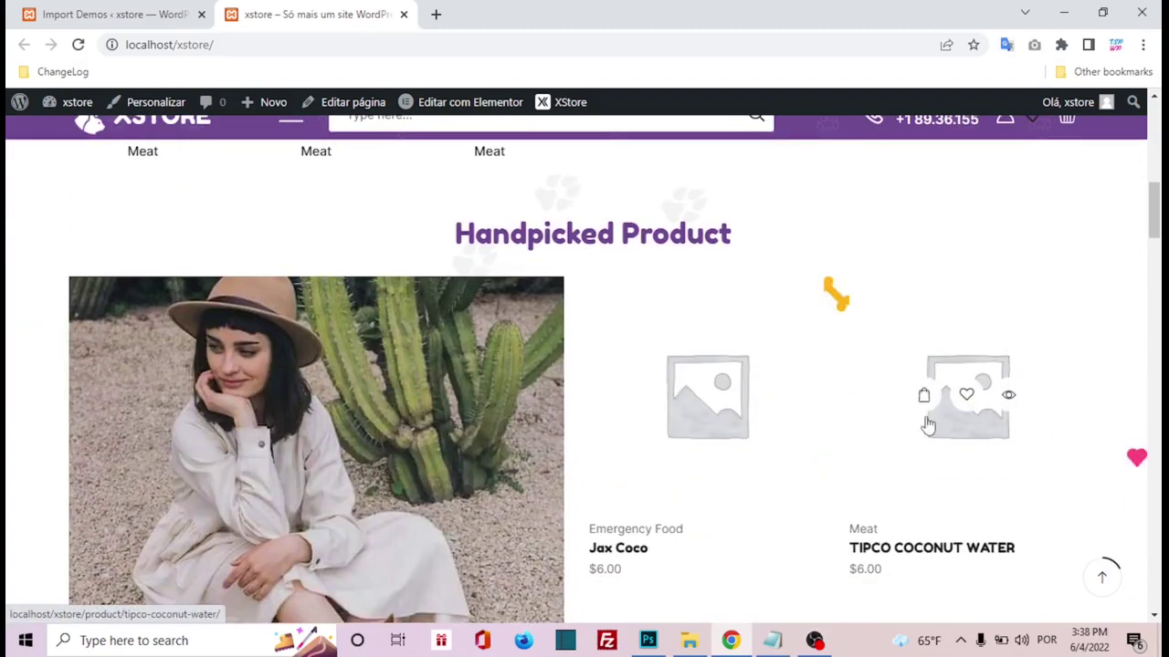
scroll(876, 415, "down", 1)
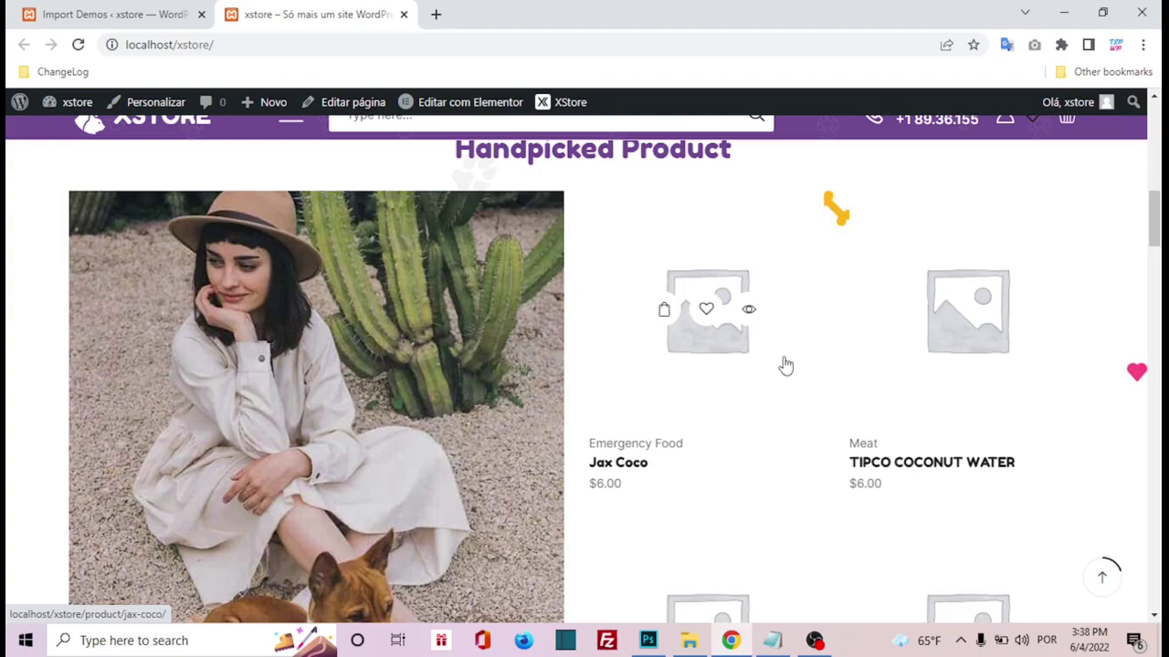
scroll(689, 345, "up", 5)
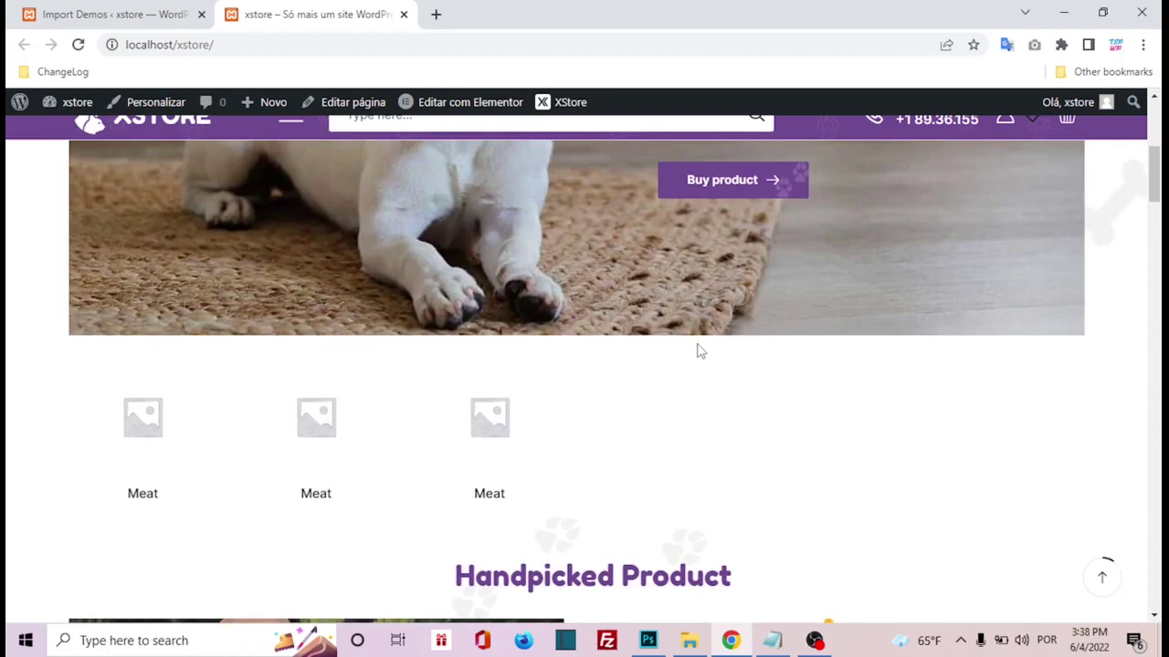
scroll(700, 351, "up", 4)
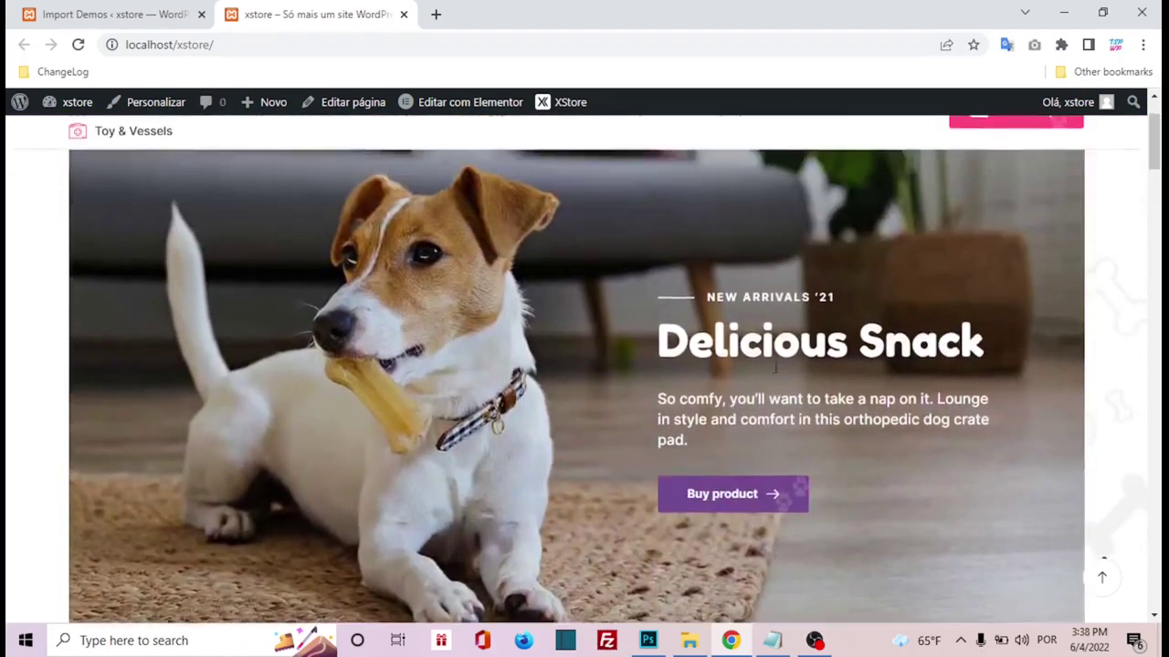
scroll(775, 367, "up", 1)
scroll(107, 415, "down", 7)
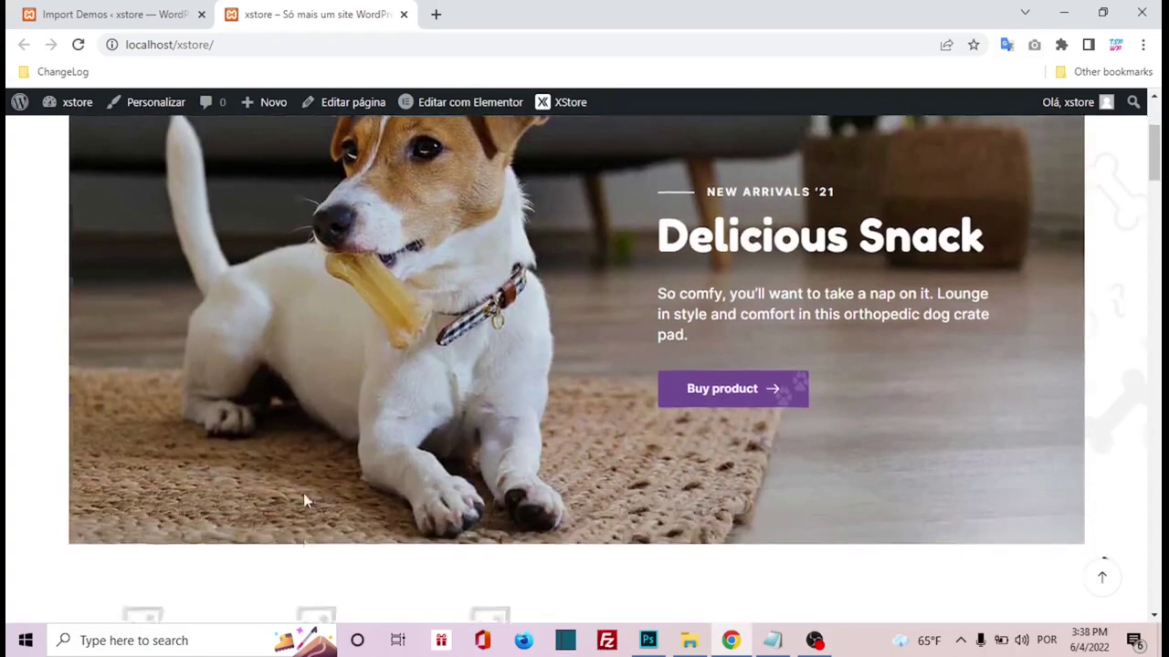
scroll(173, 361, "down", 2)
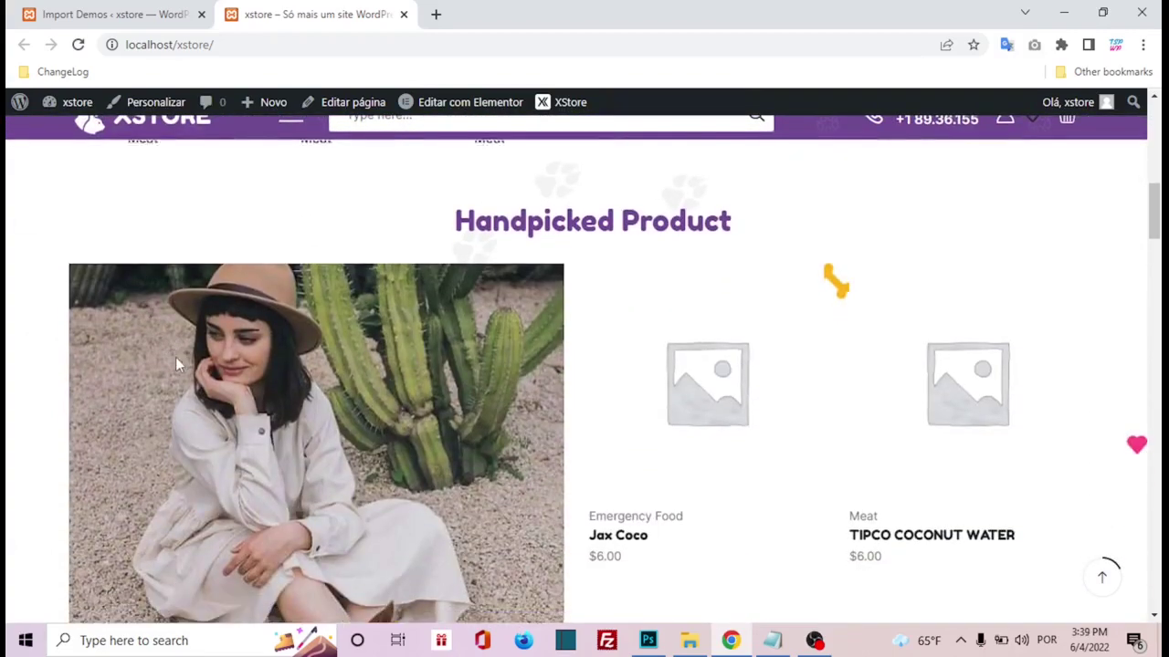
scroll(383, 375, "down", 3)
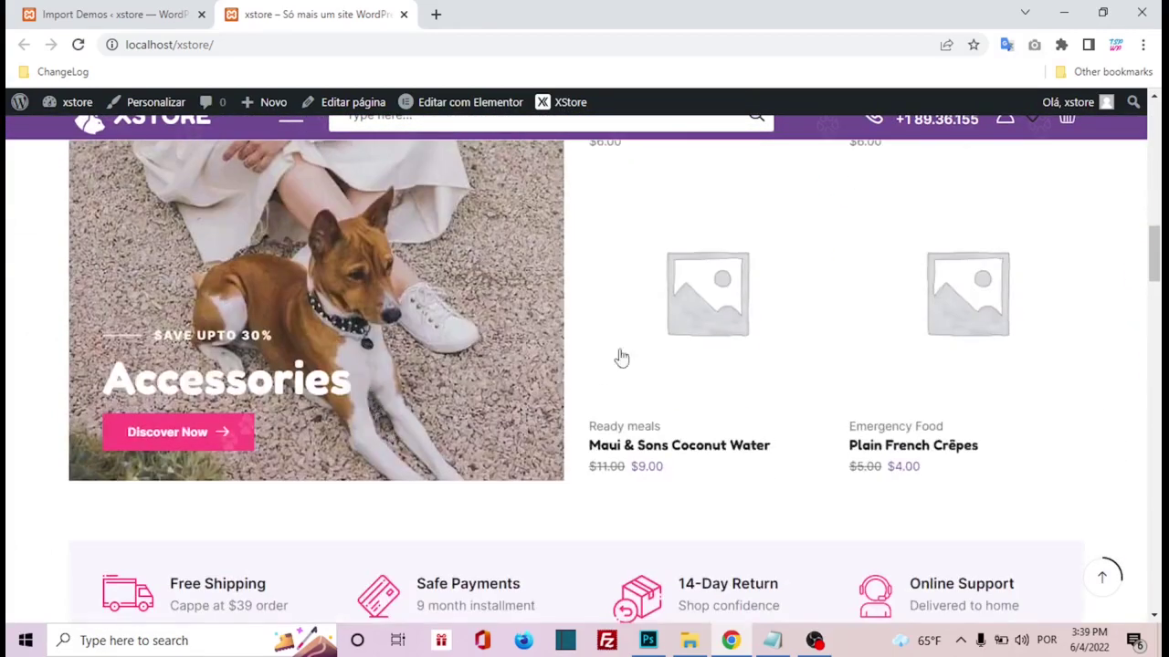